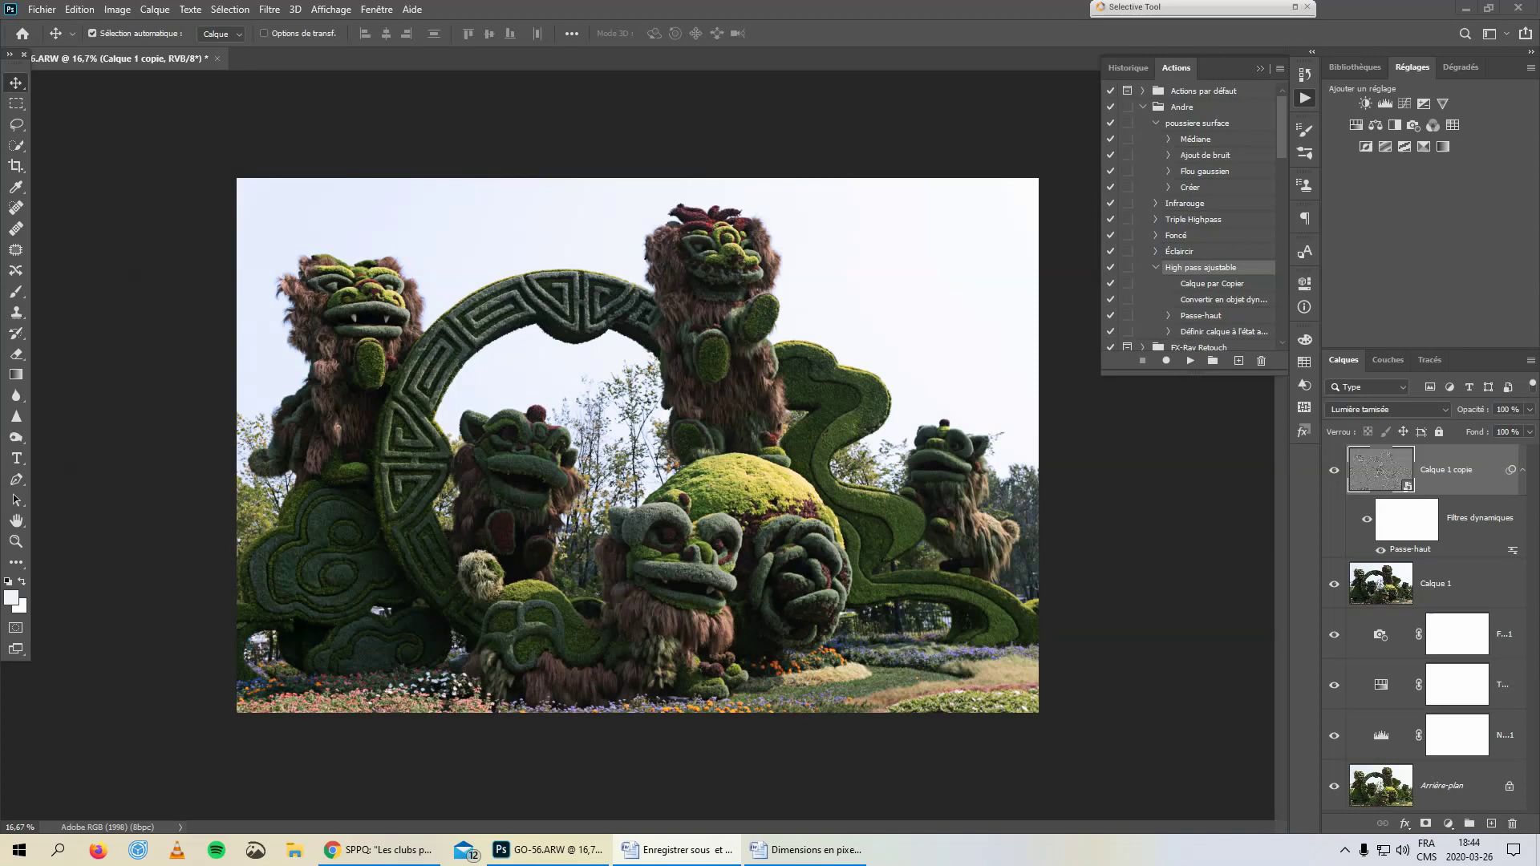
left_click(42, 11)
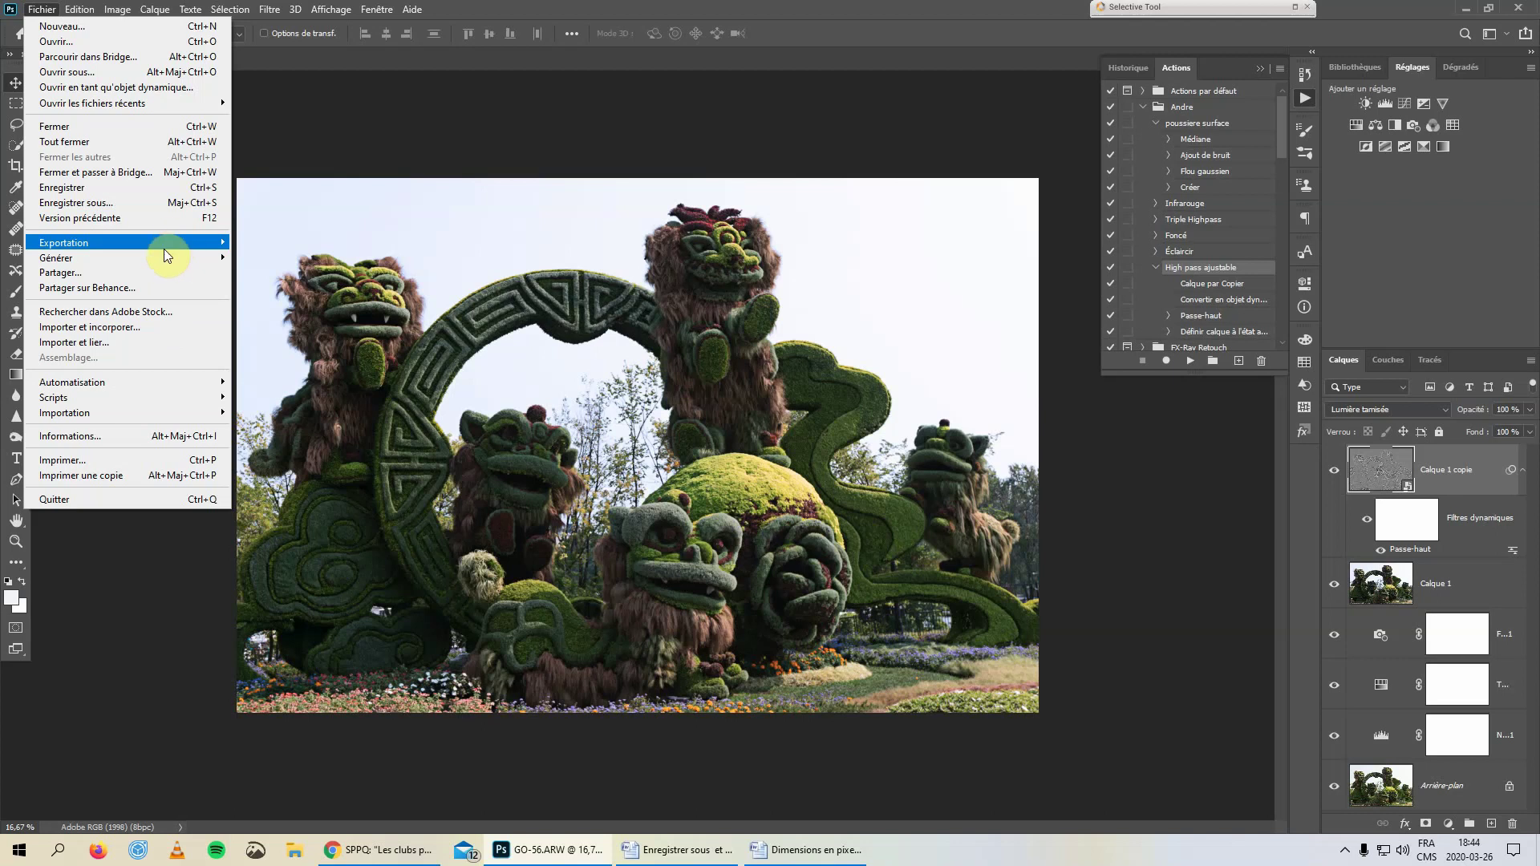
mouse_move(164, 250)
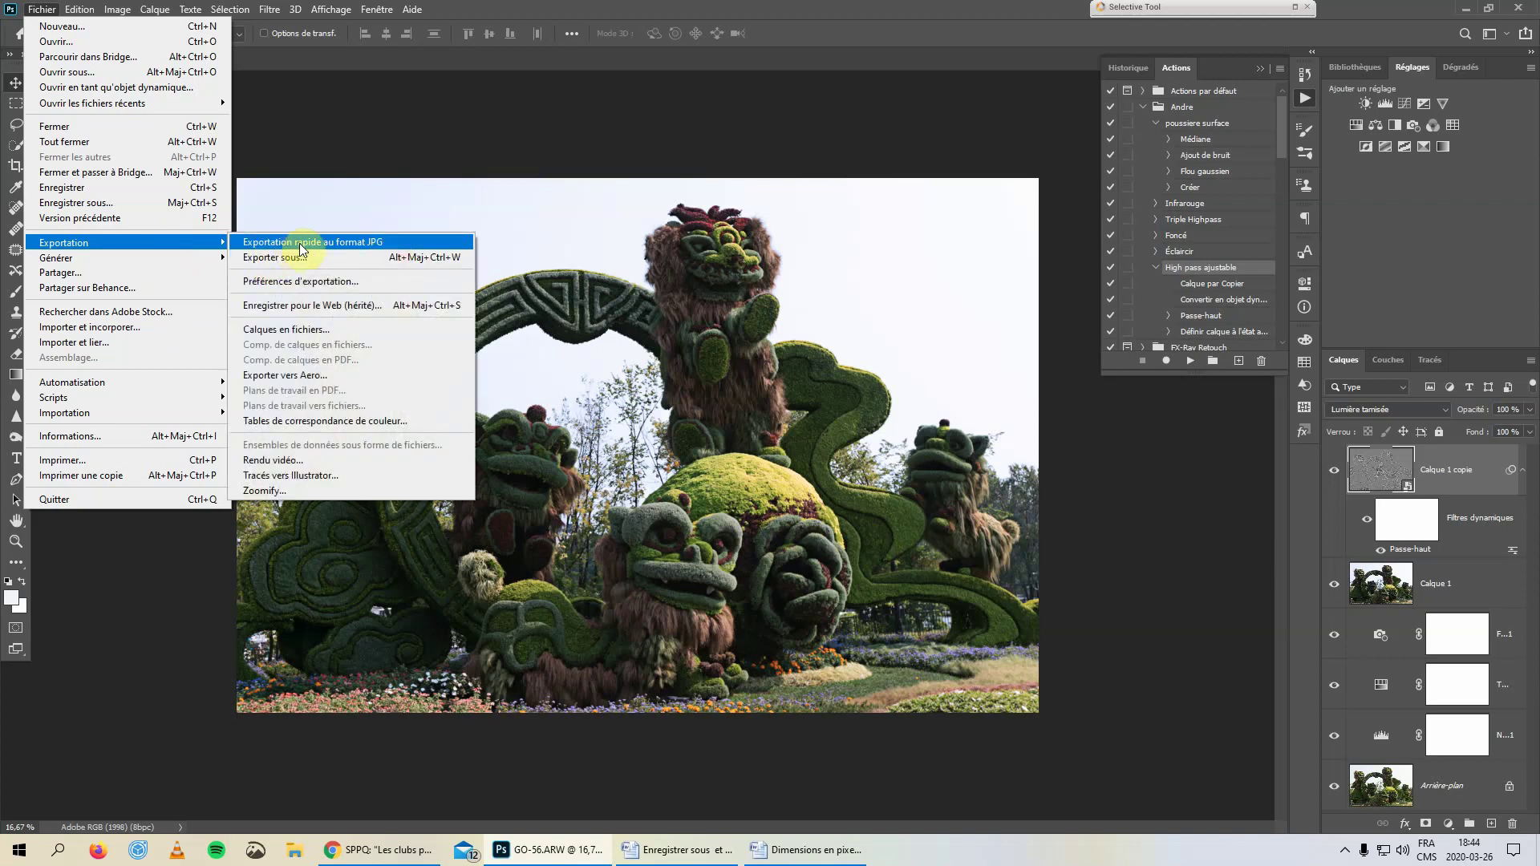
left_click(1019, 128)
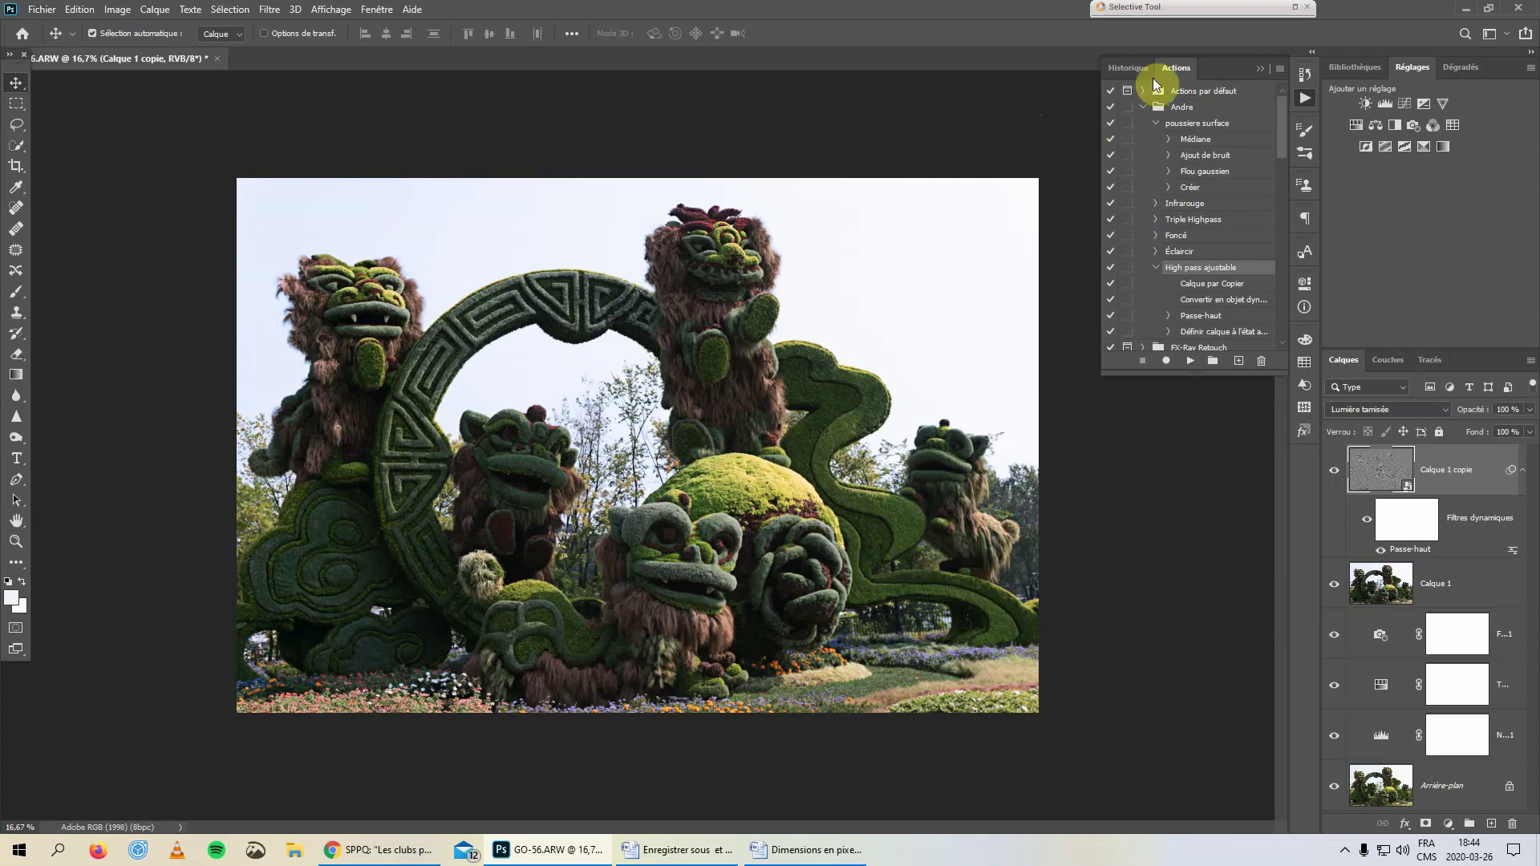
Collapse the expanded list of recorded actions to free space around the photo
left_click(1261, 71)
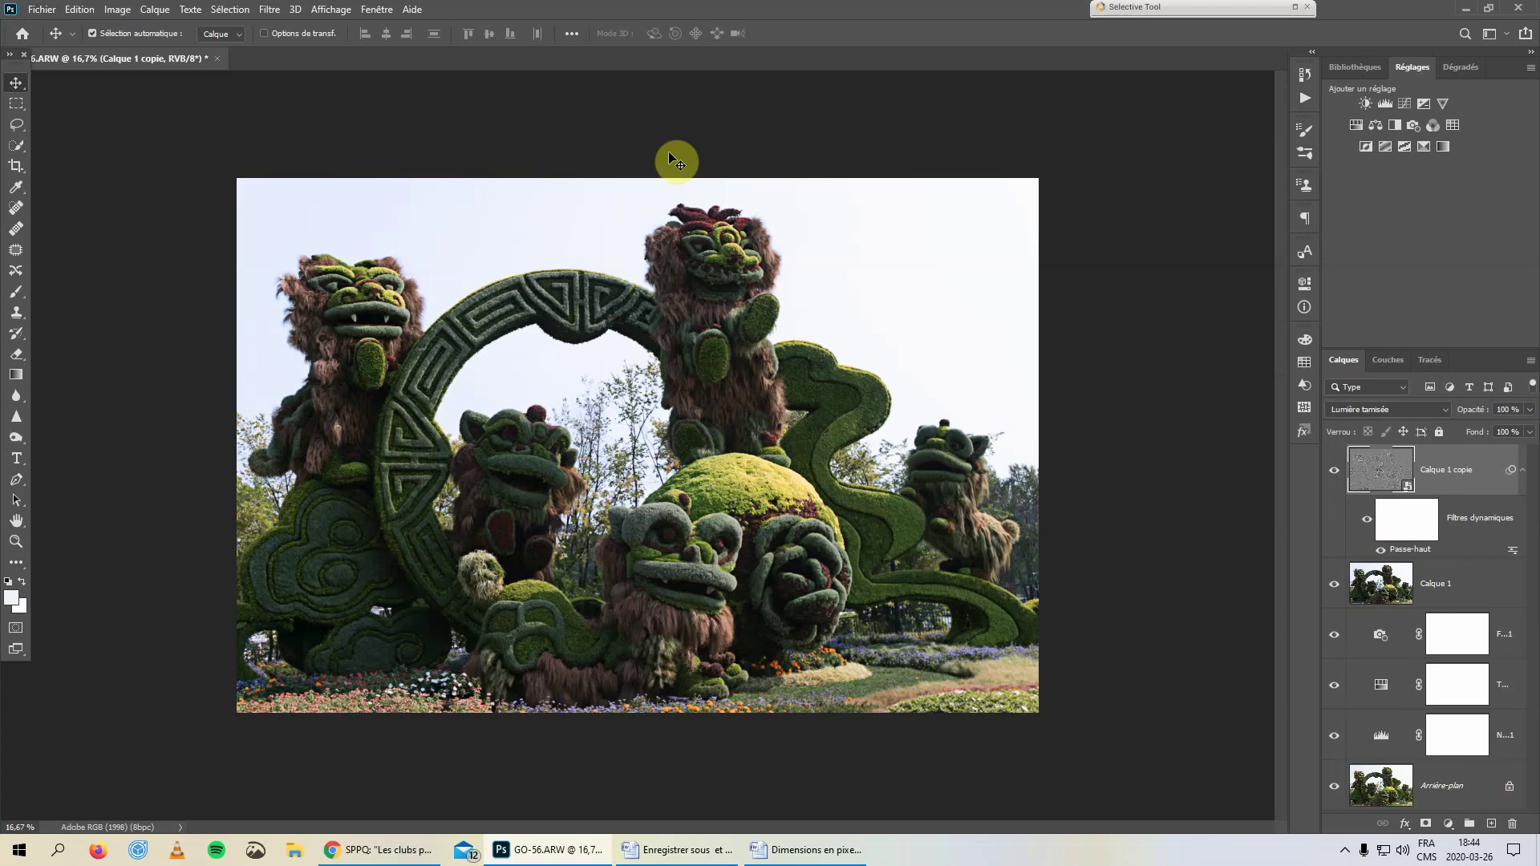
Examine the file name and format options for saving GO-56 on the computer in Images > Sample, and cancel without saving
left_click(53, 20)
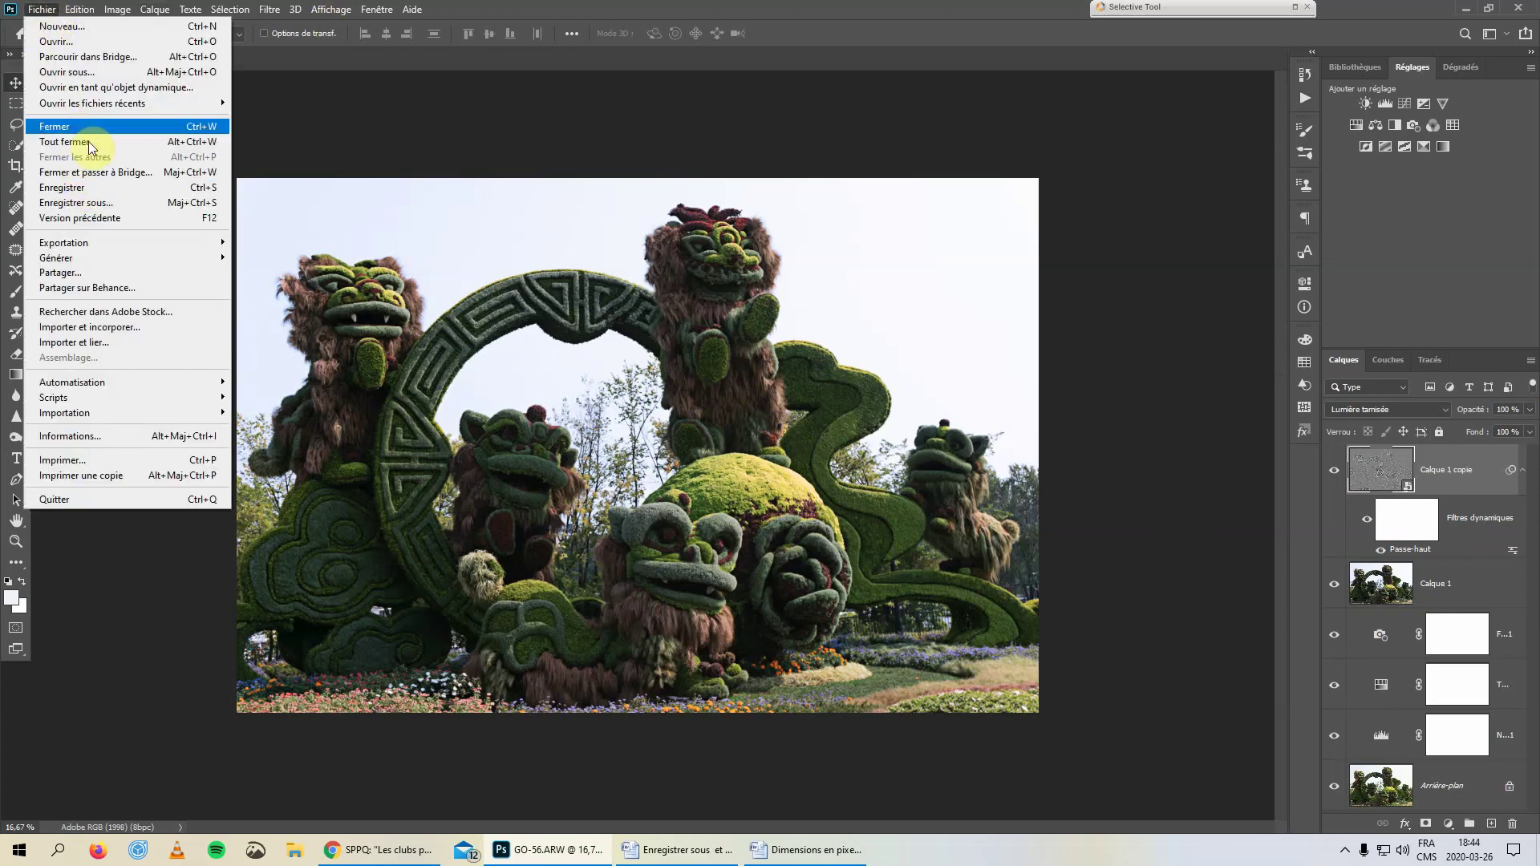
left_click(99, 205)
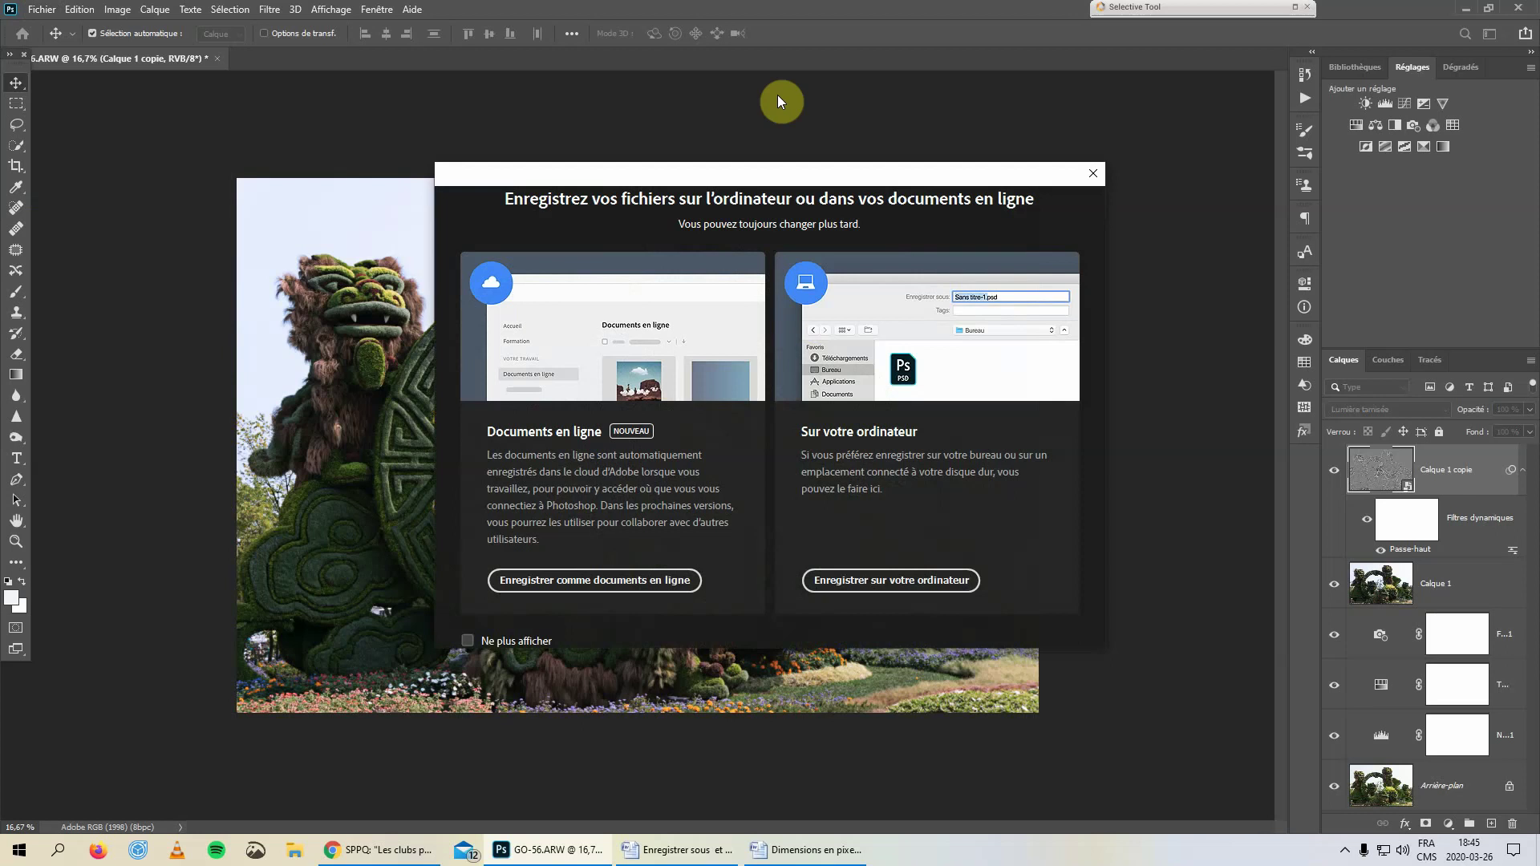
left_click(899, 580)
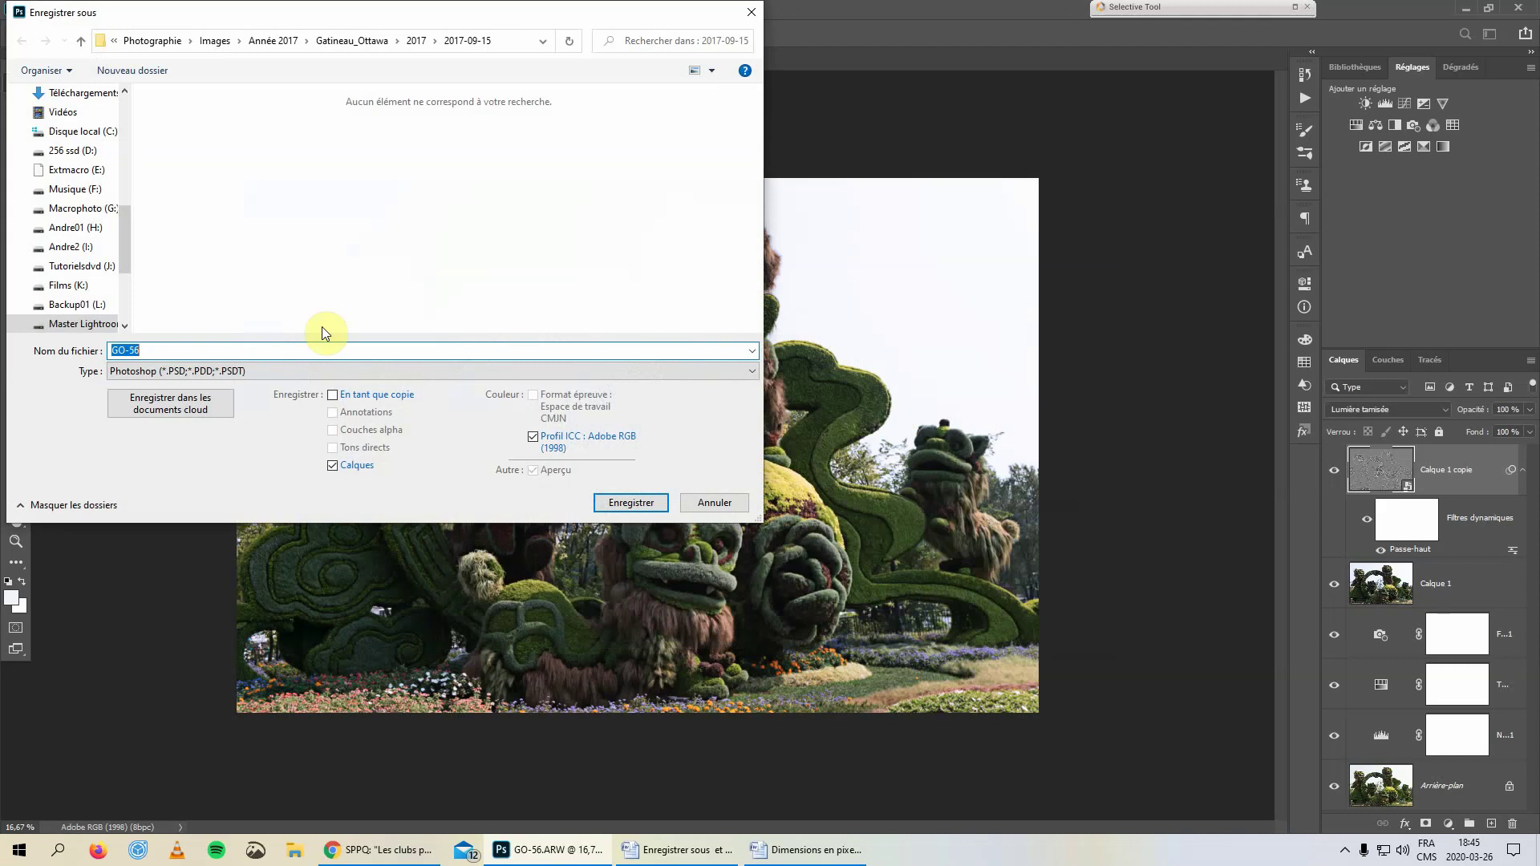
scroll(44, 129, "up", 2)
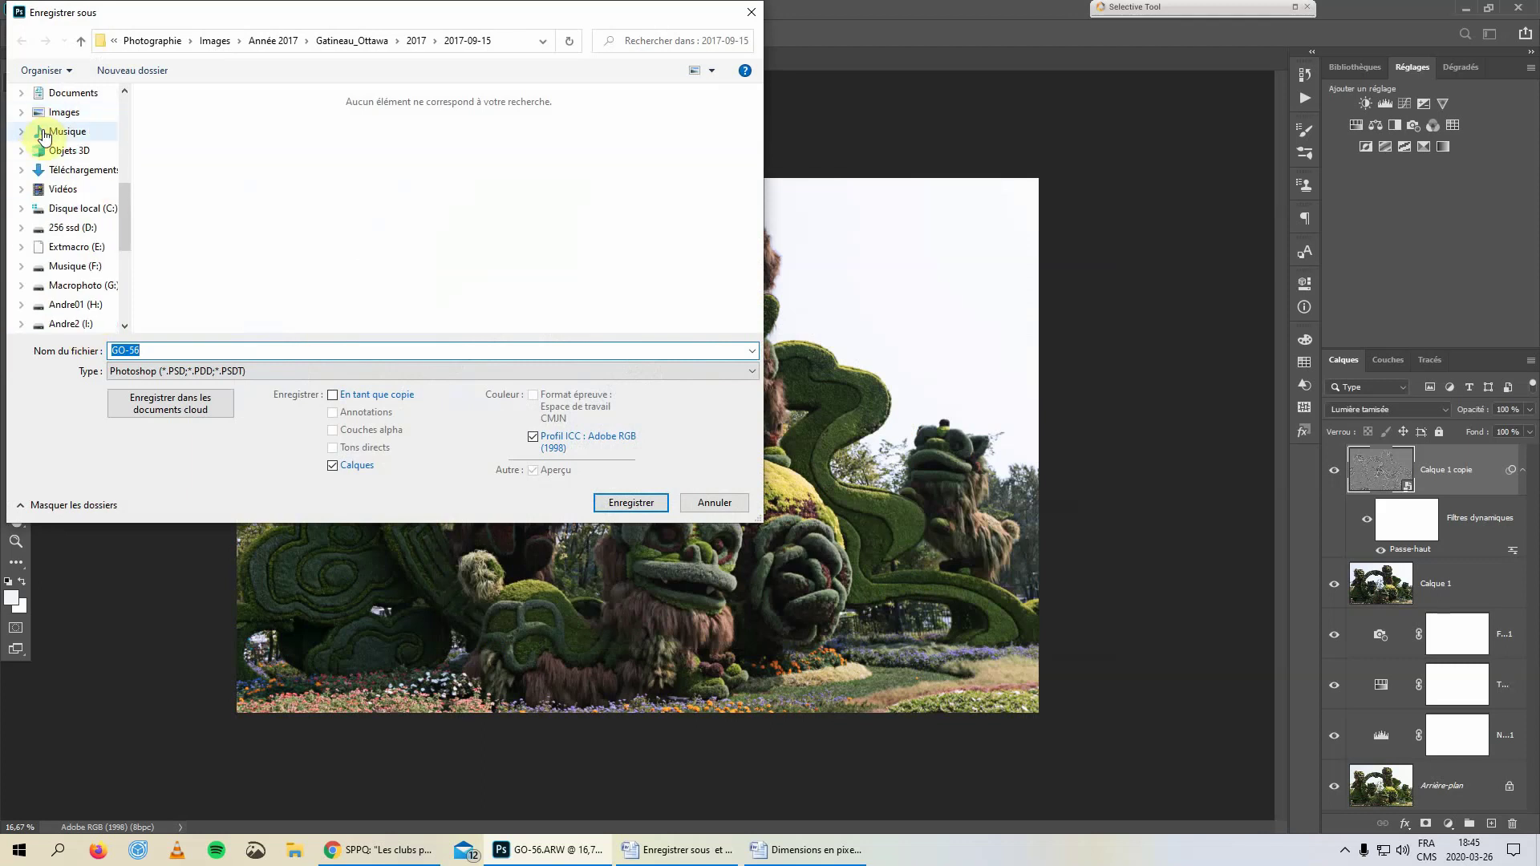
left_click(58, 113)
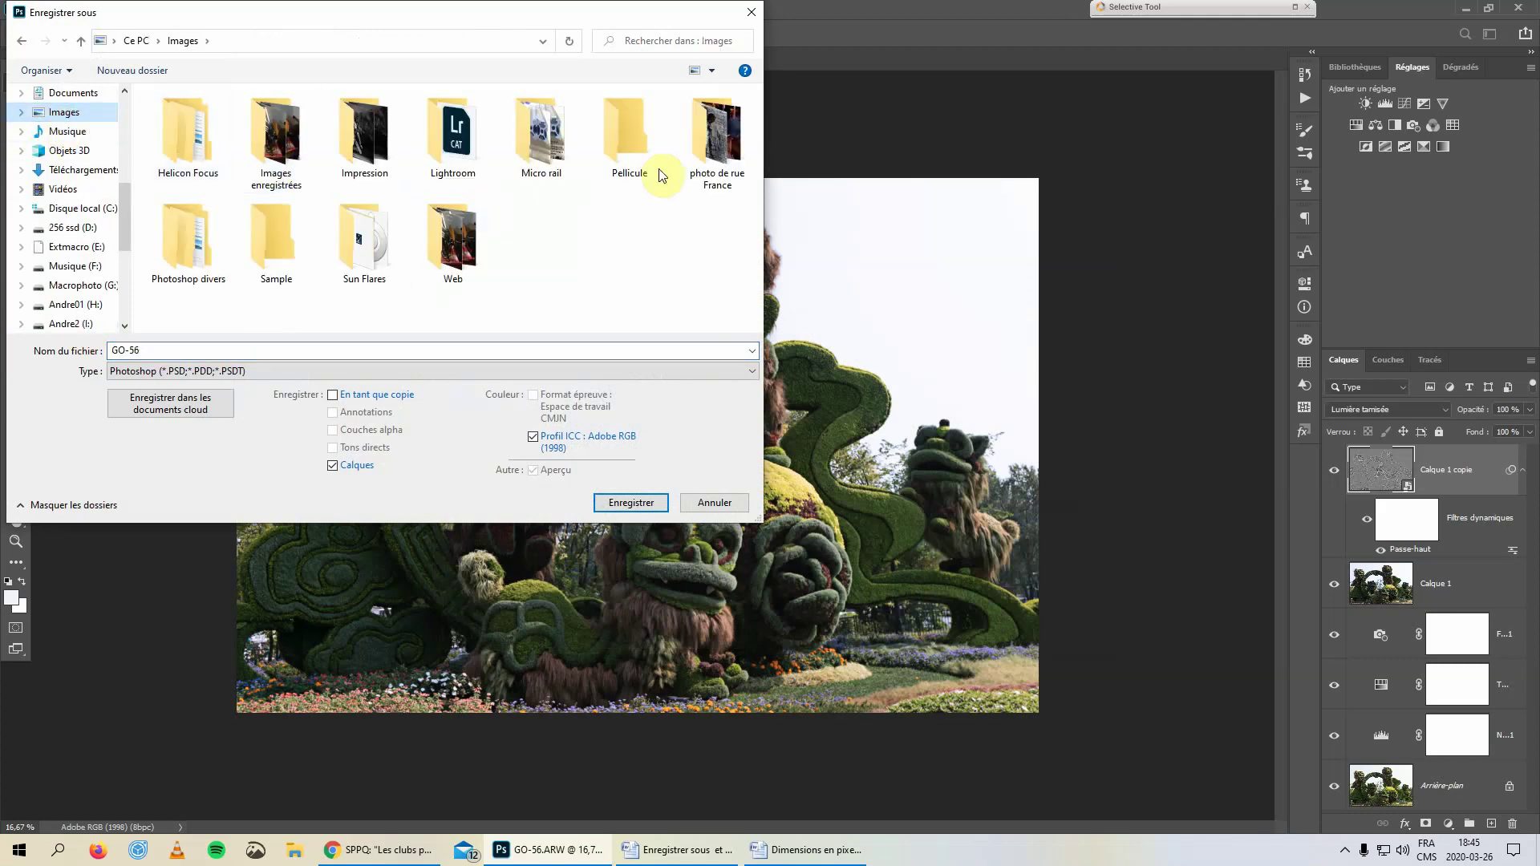
double_click(287, 243)
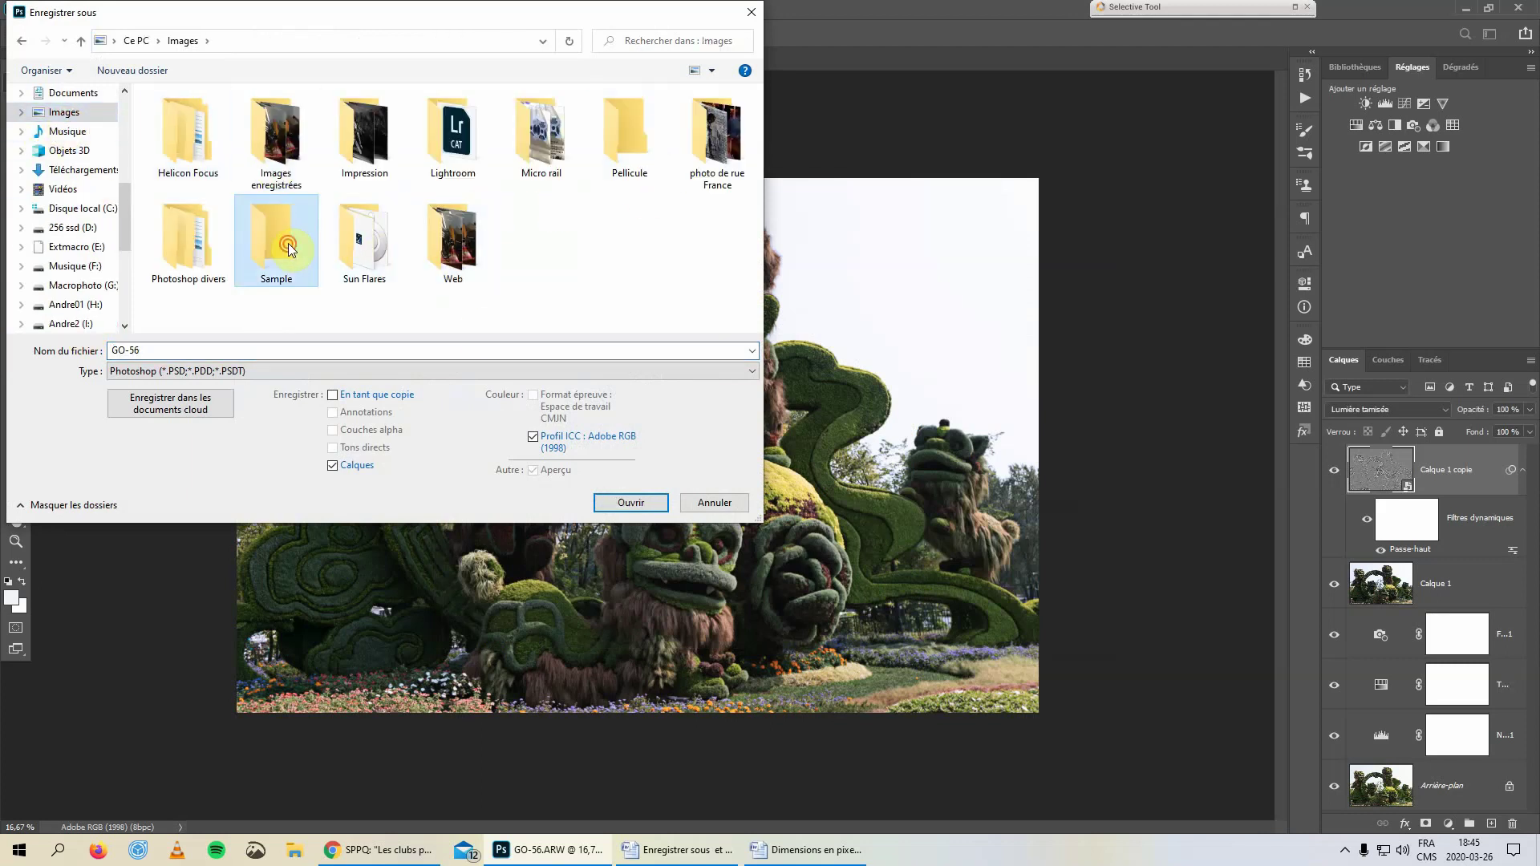
double_click(152, 350)
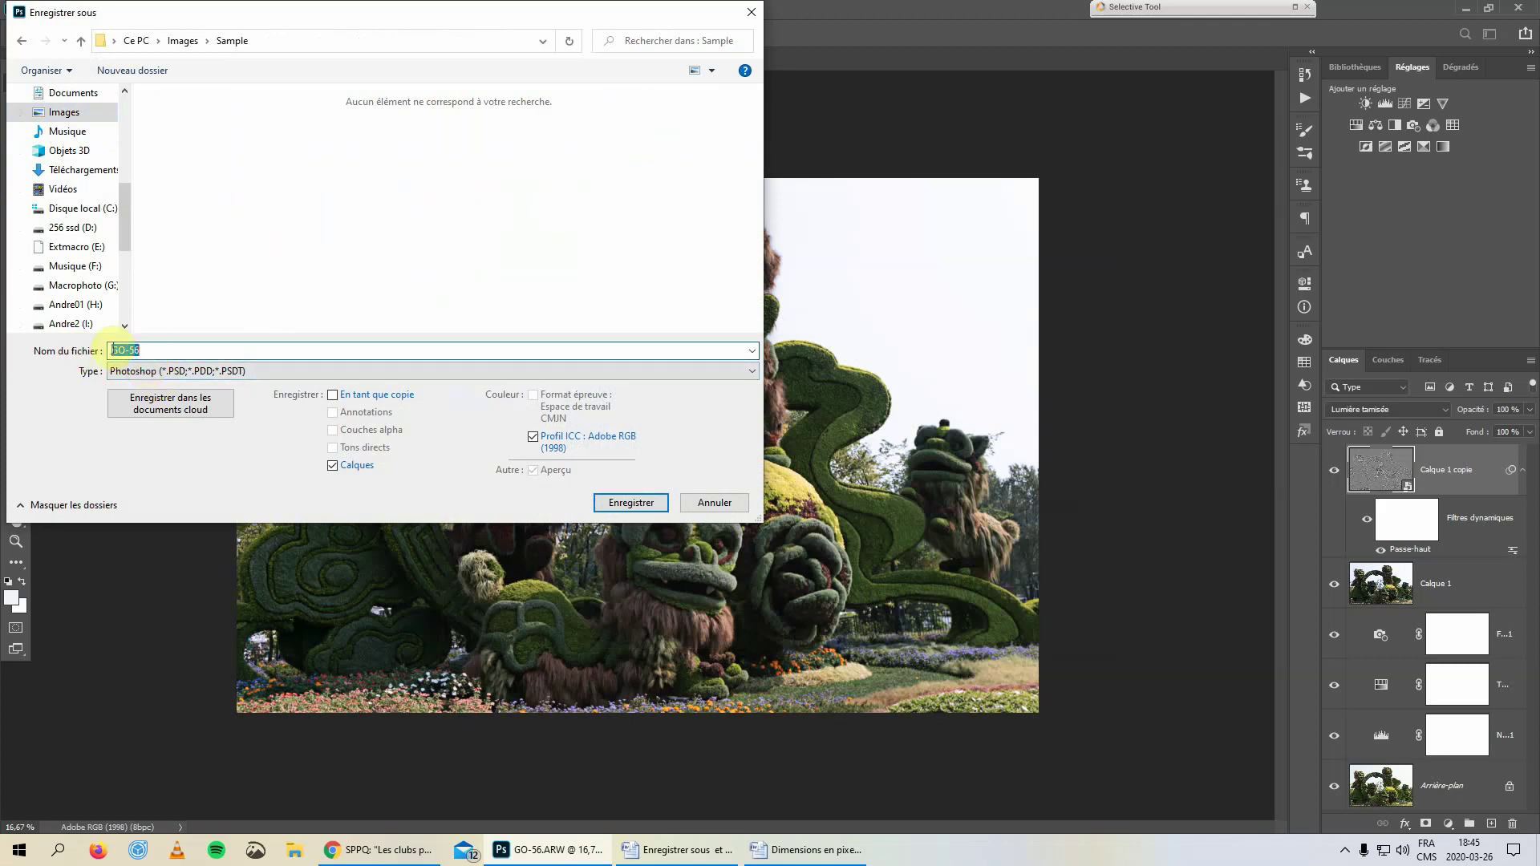
left_click(752, 371)
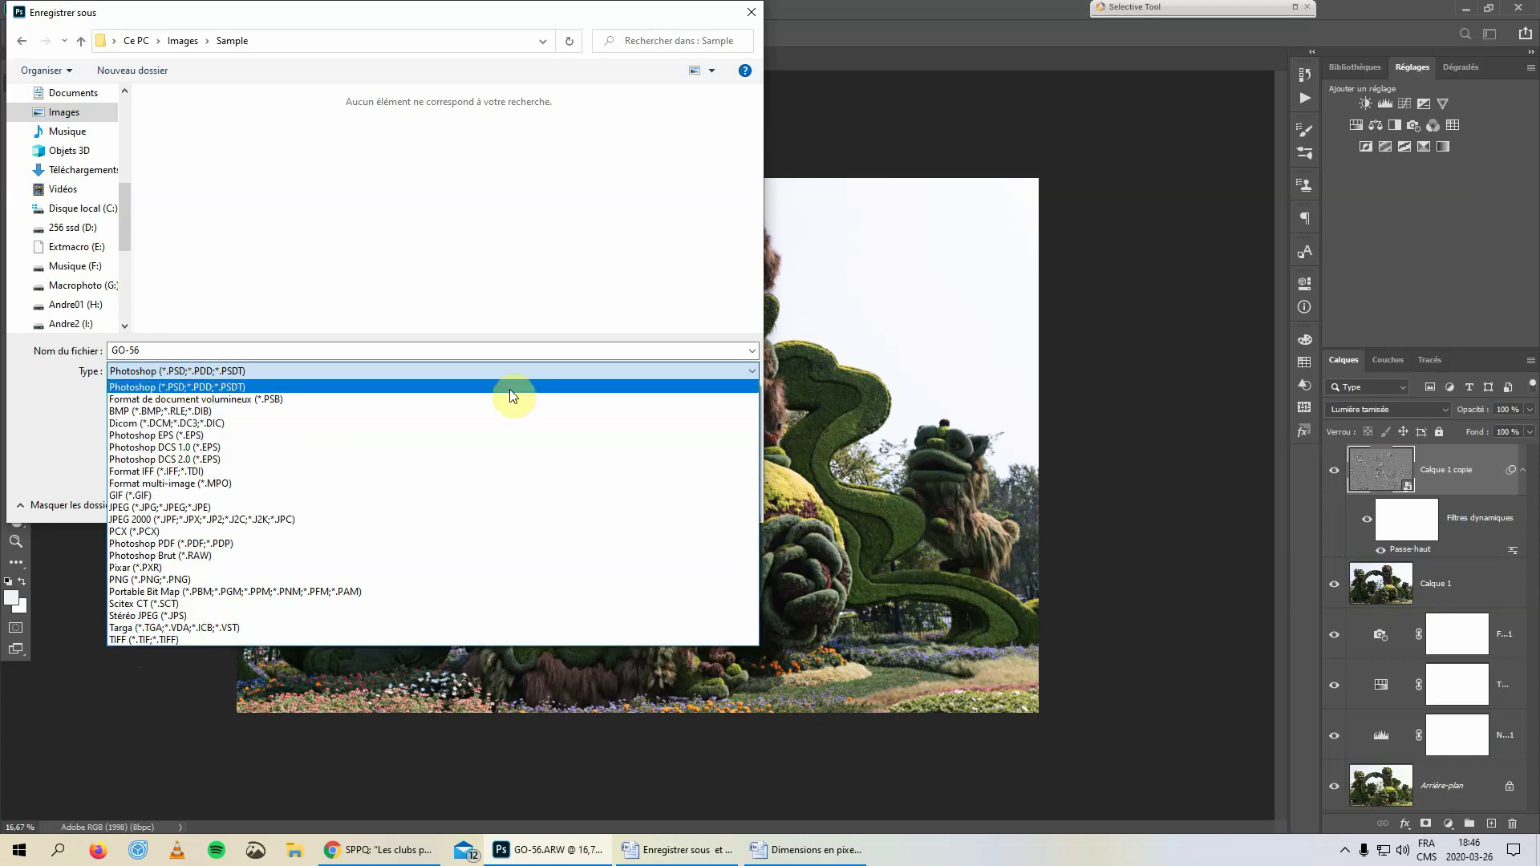
left_click(660, 282)
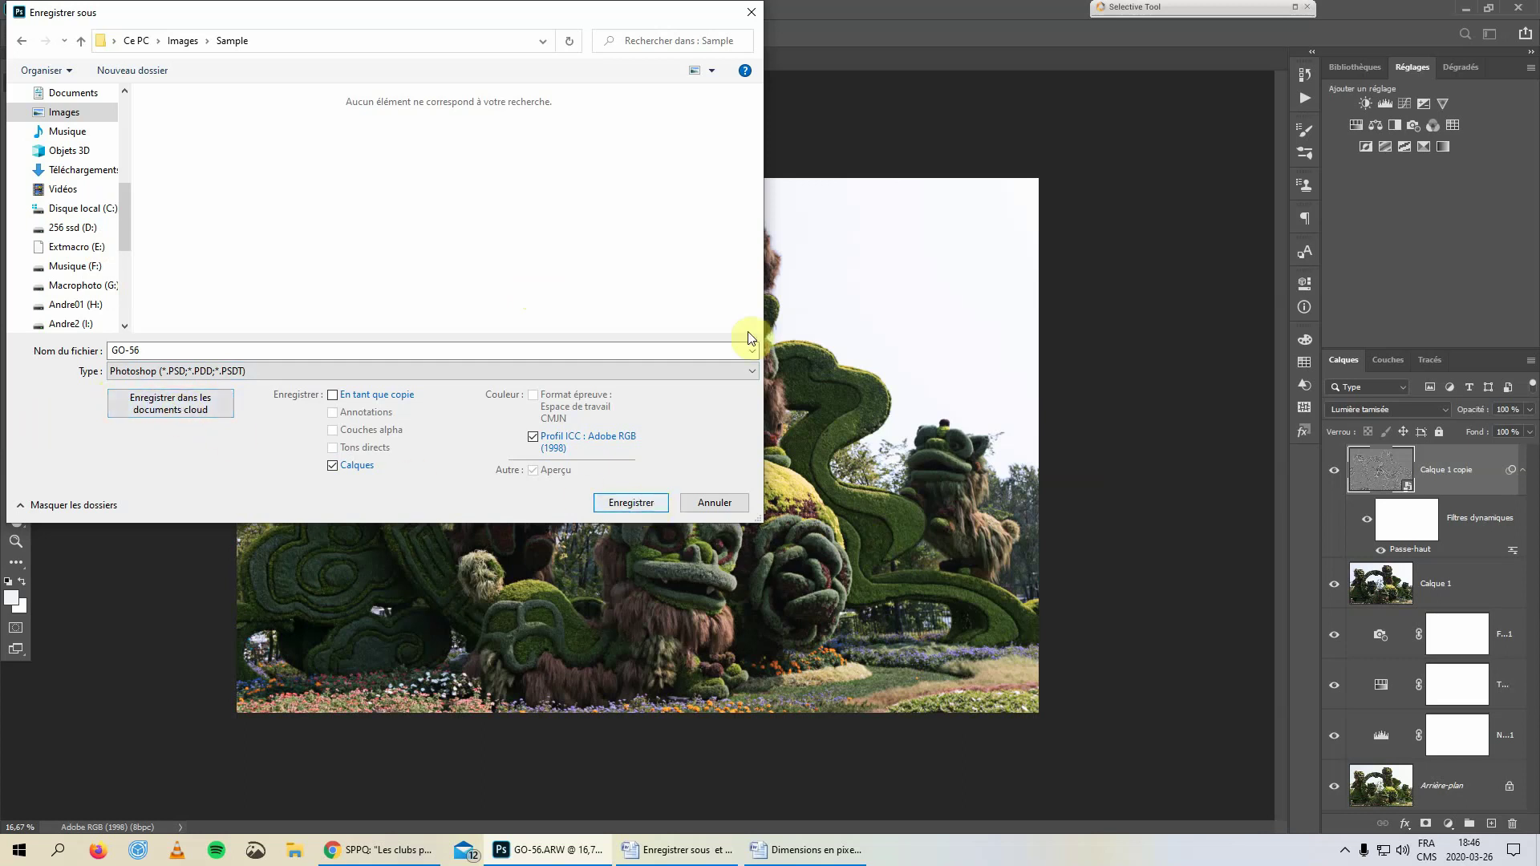
left_click(751, 12)
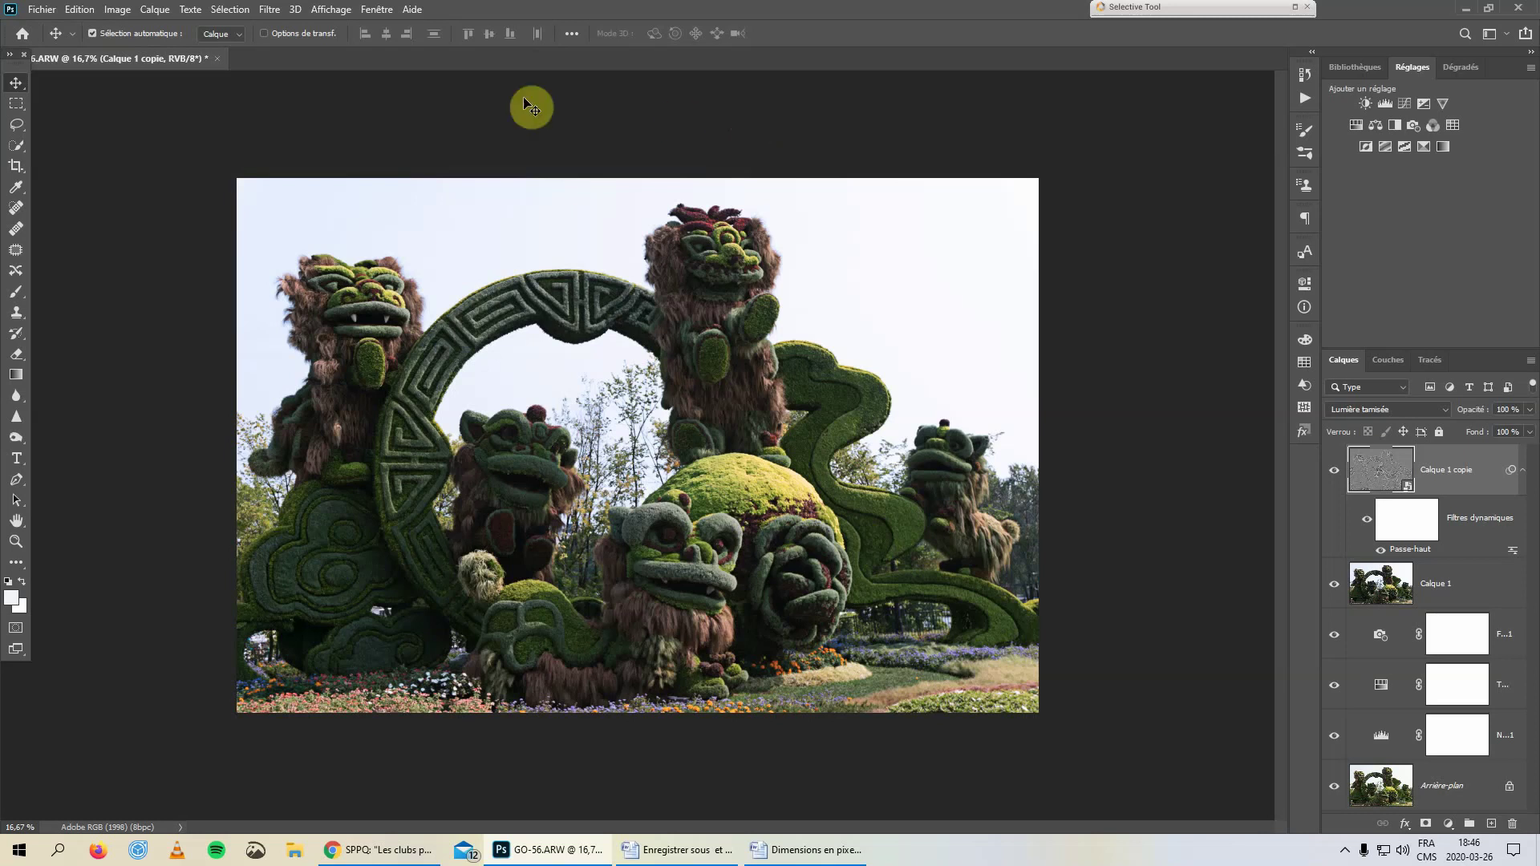
Open the Export As settings for the photo and add a second output size of 0,5x beside the 1x one
left_click(43, 11)
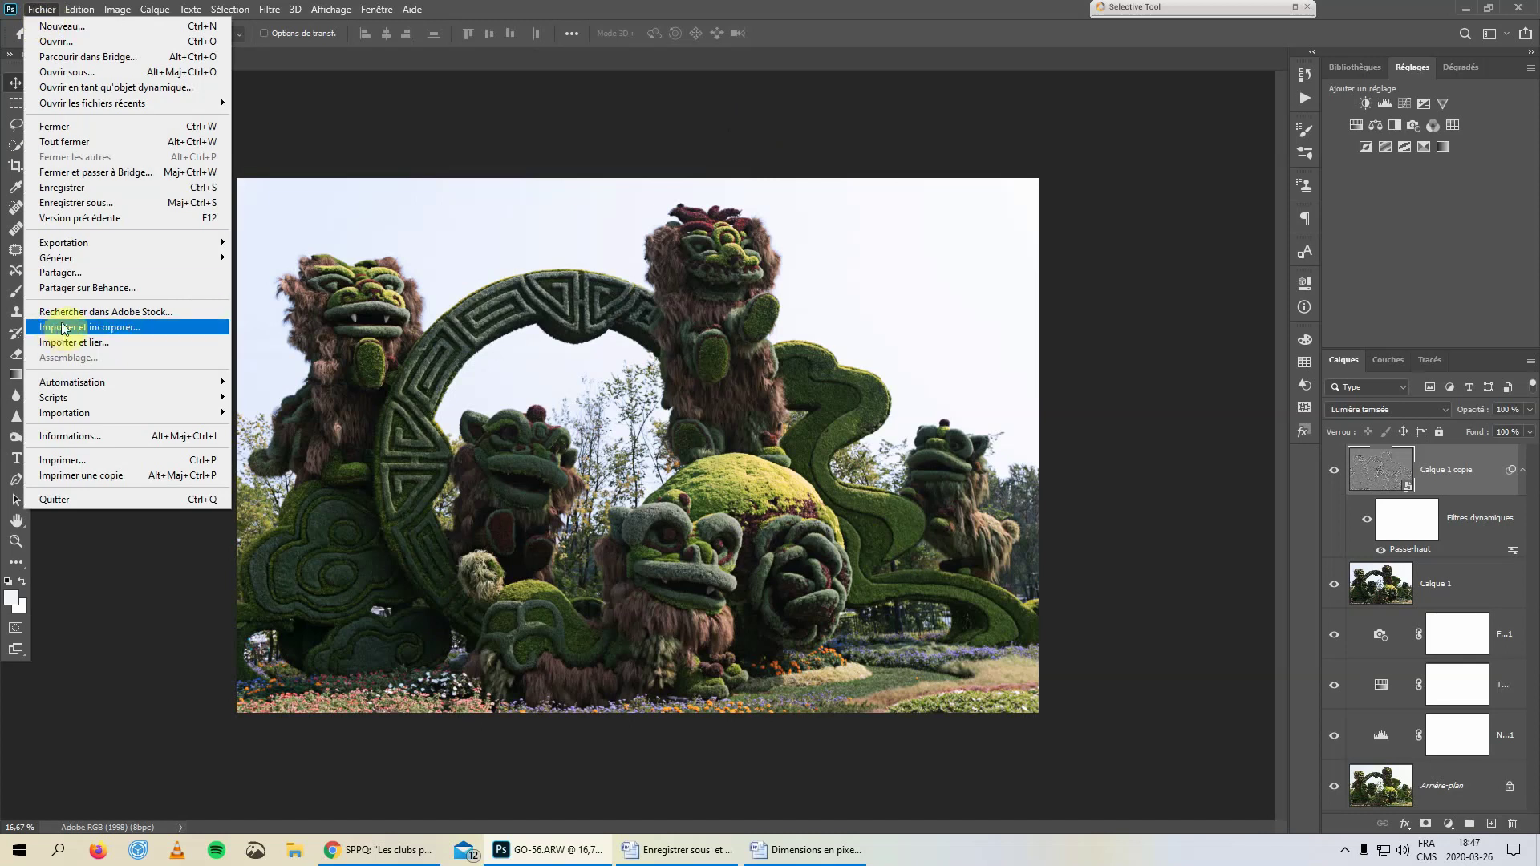
mouse_move(89, 244)
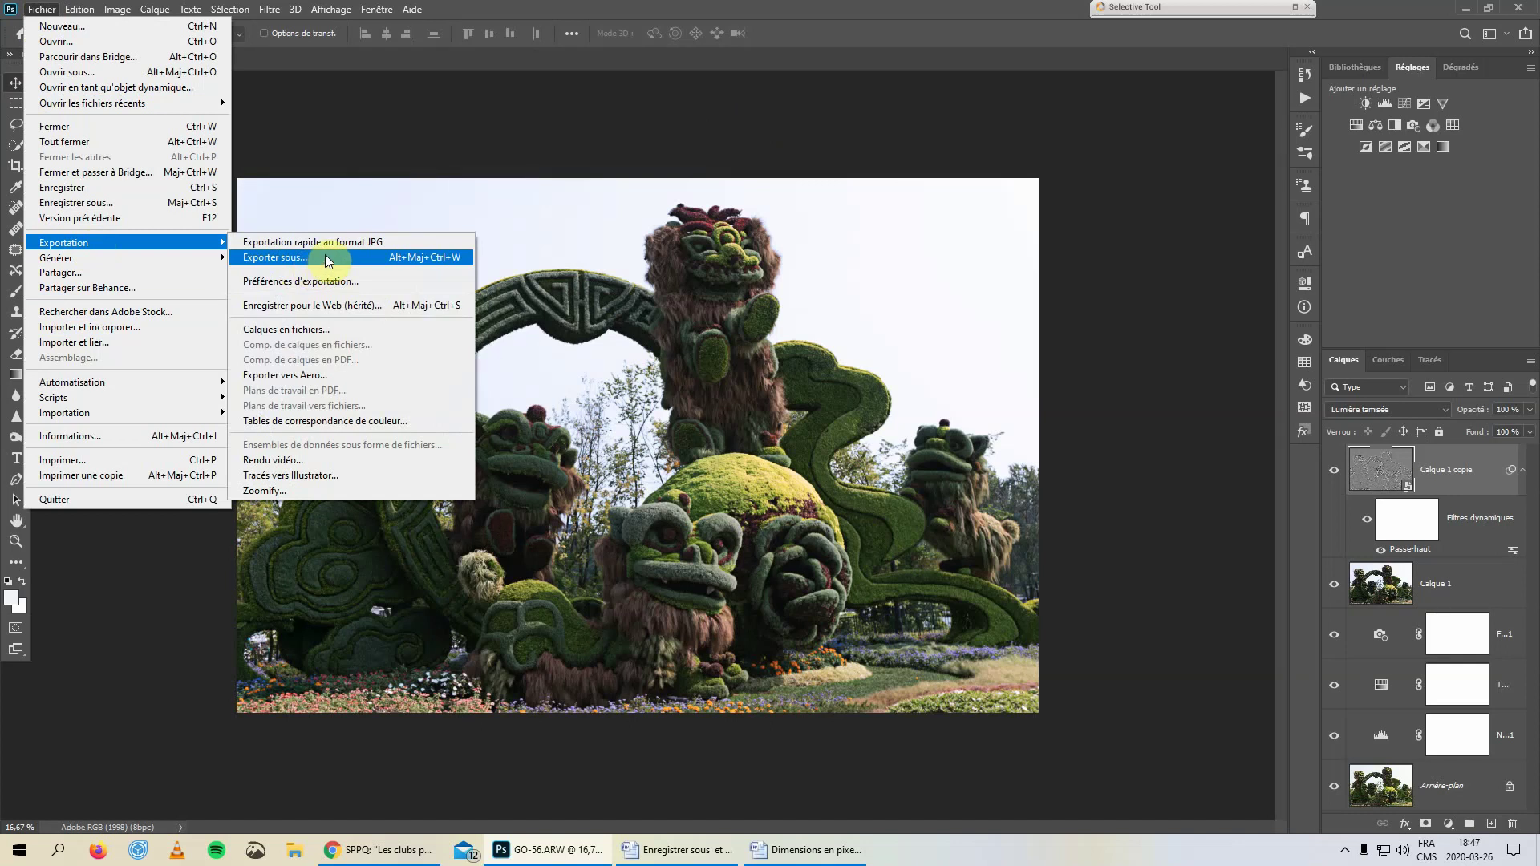
left_click(437, 257)
left_click(324, 258)
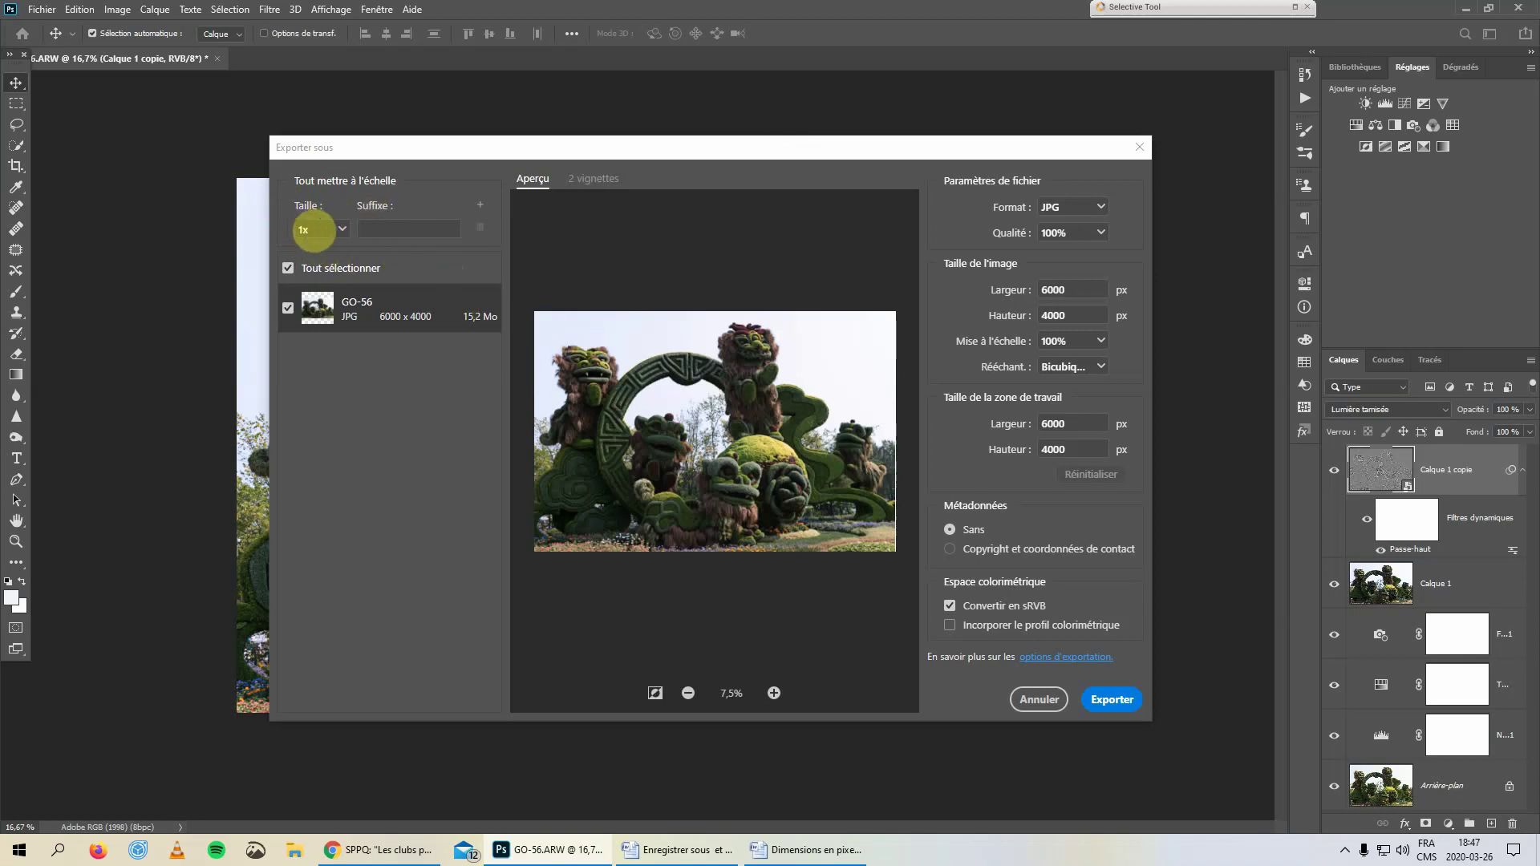
left_click(297, 231)
left_click(482, 215)
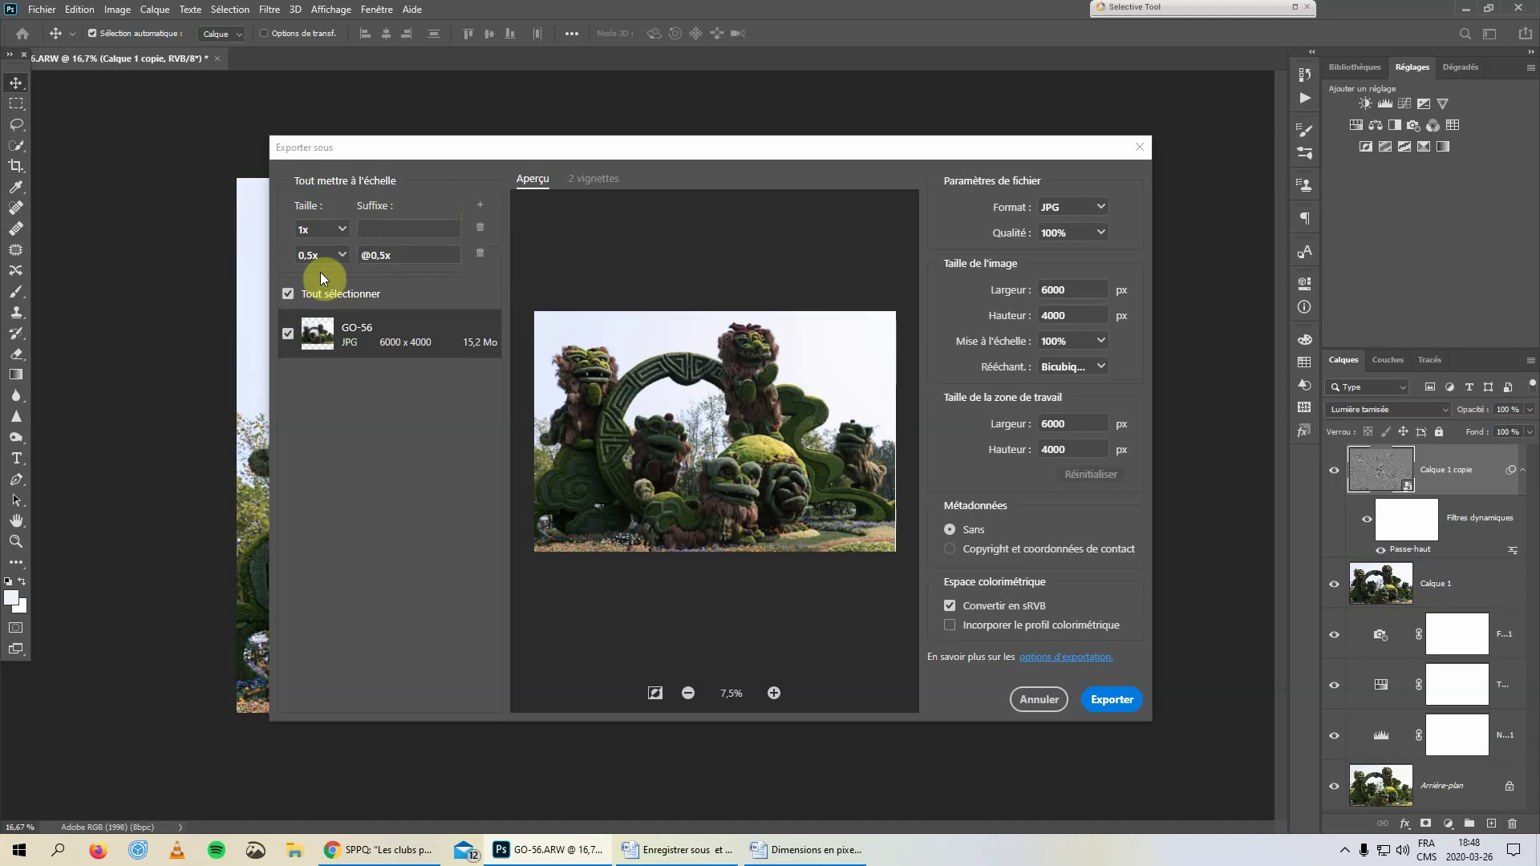
Try the 0,25x scale on the second output size and return it to 0,5x
left_click(343, 257)
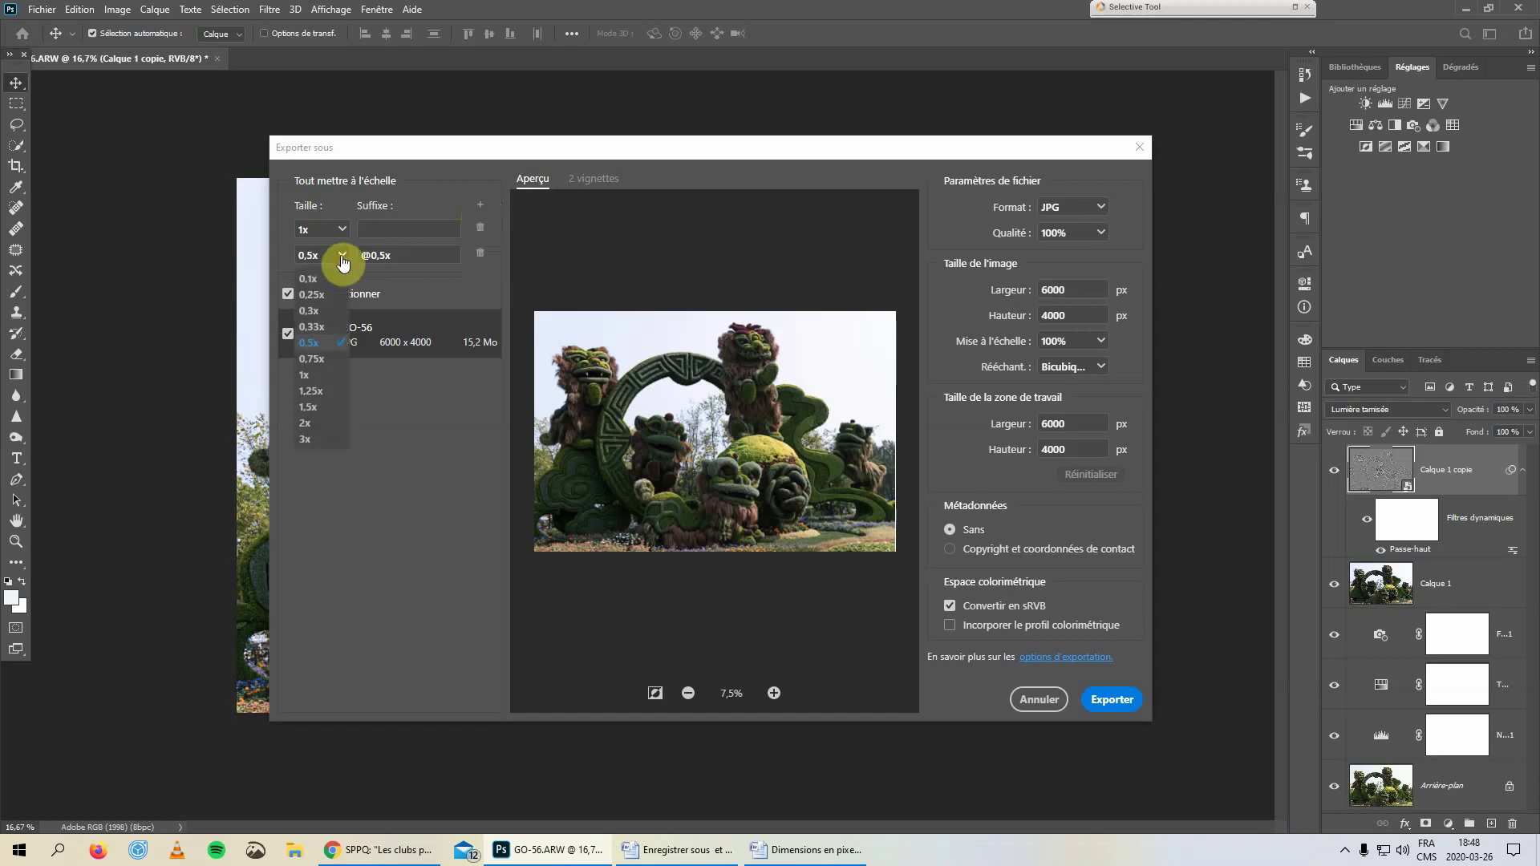
left_click(311, 295)
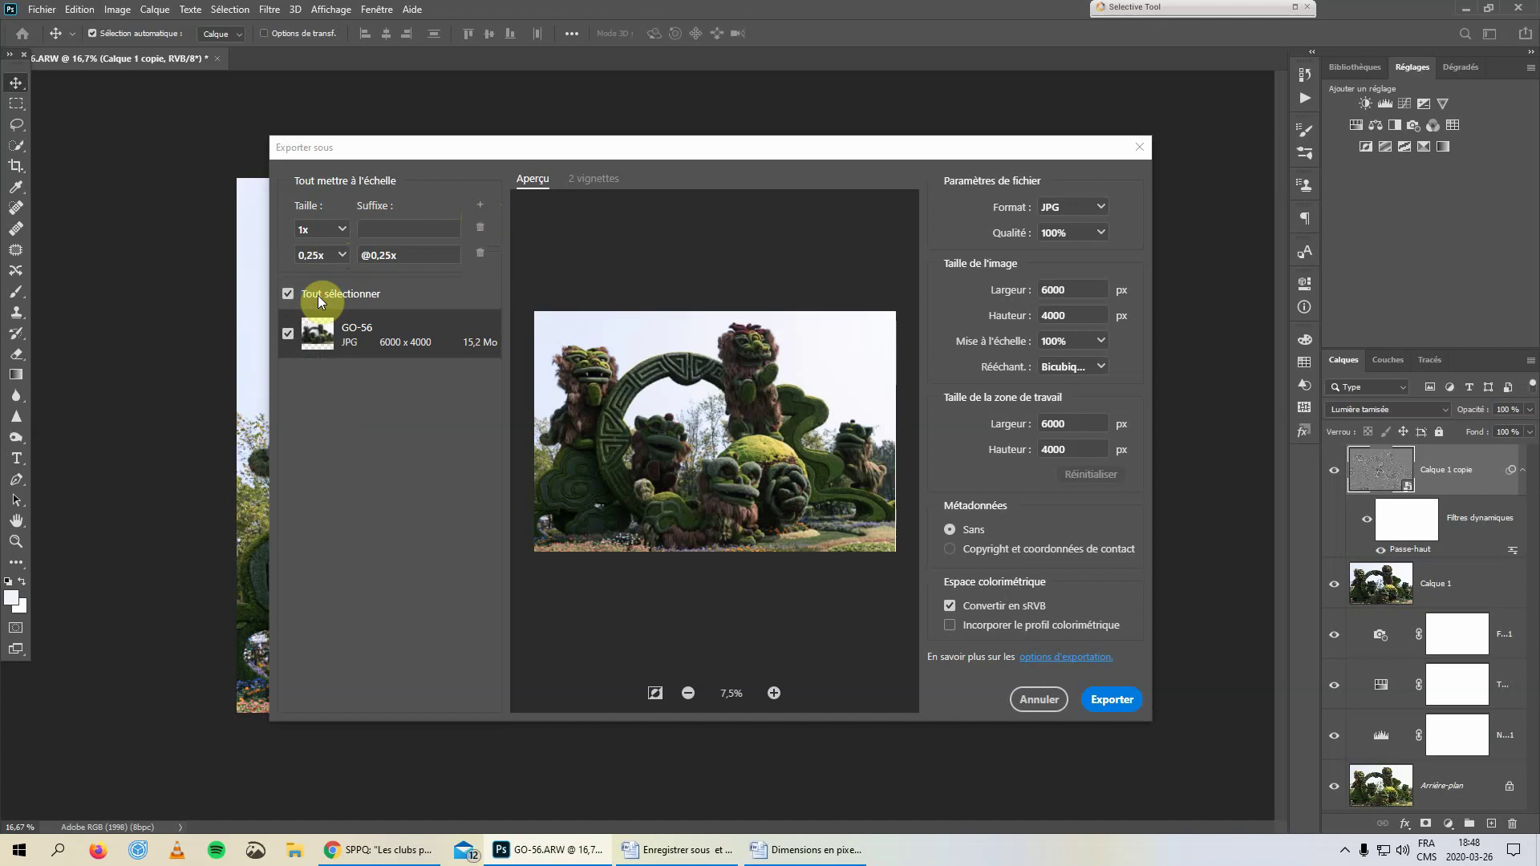
left_click(345, 260)
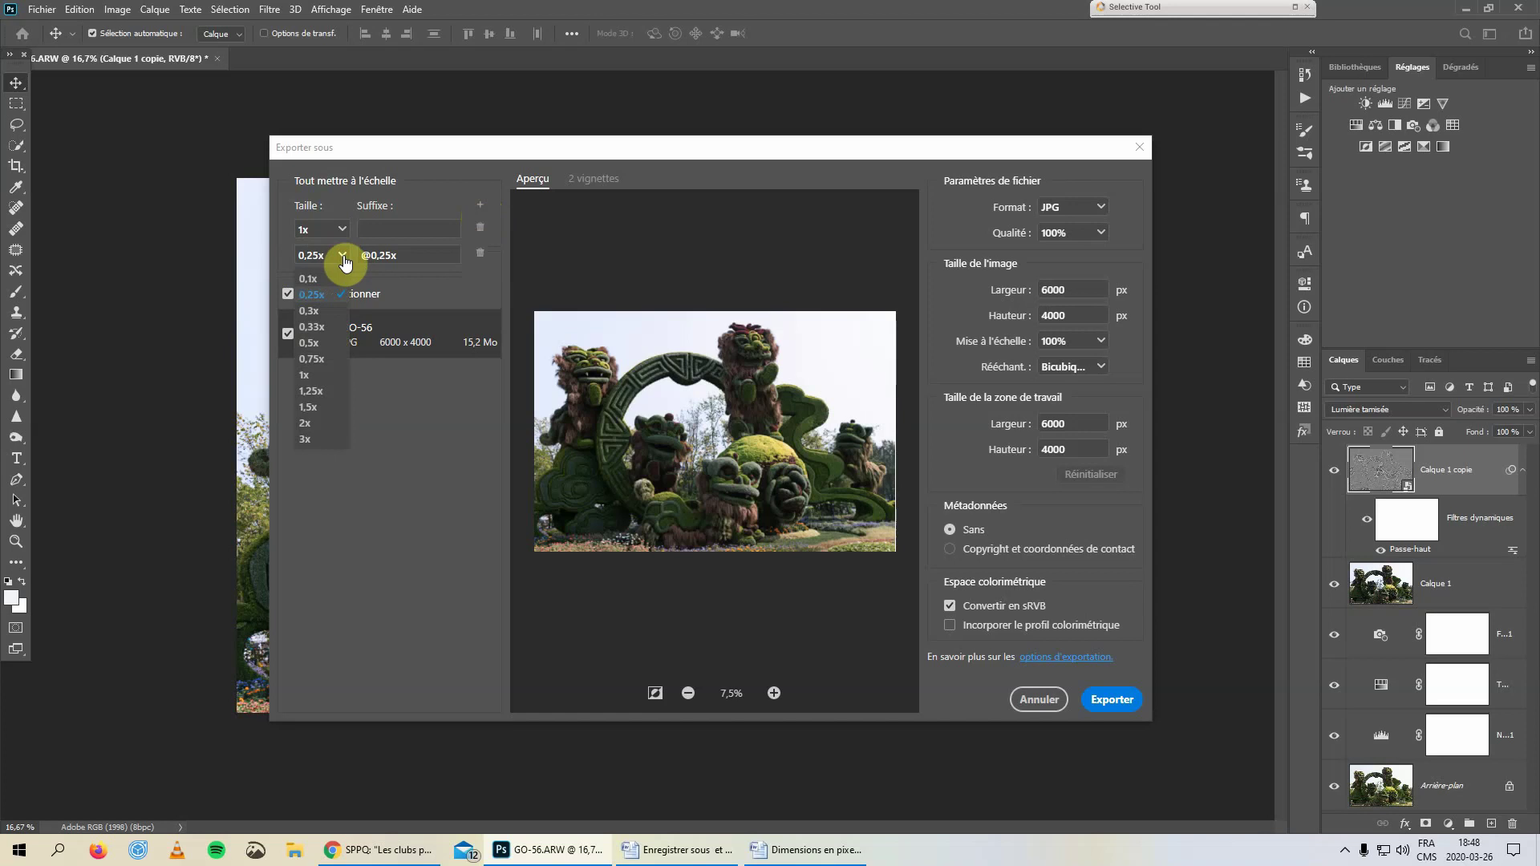
left_click(320, 343)
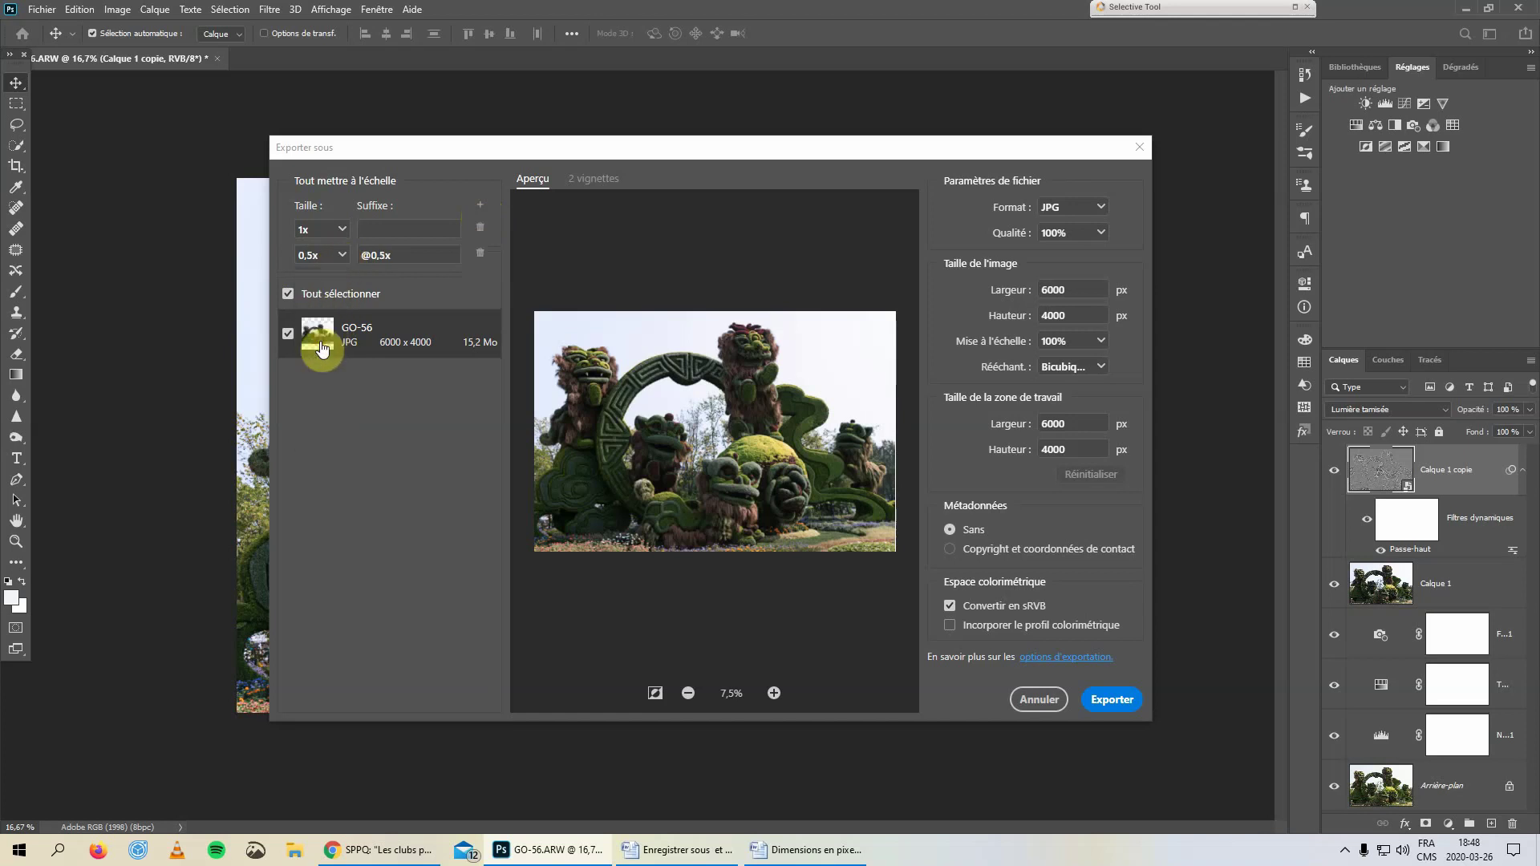
Add a third output size scaled to 0,25x and start the export of the JPG files
left_click(481, 213)
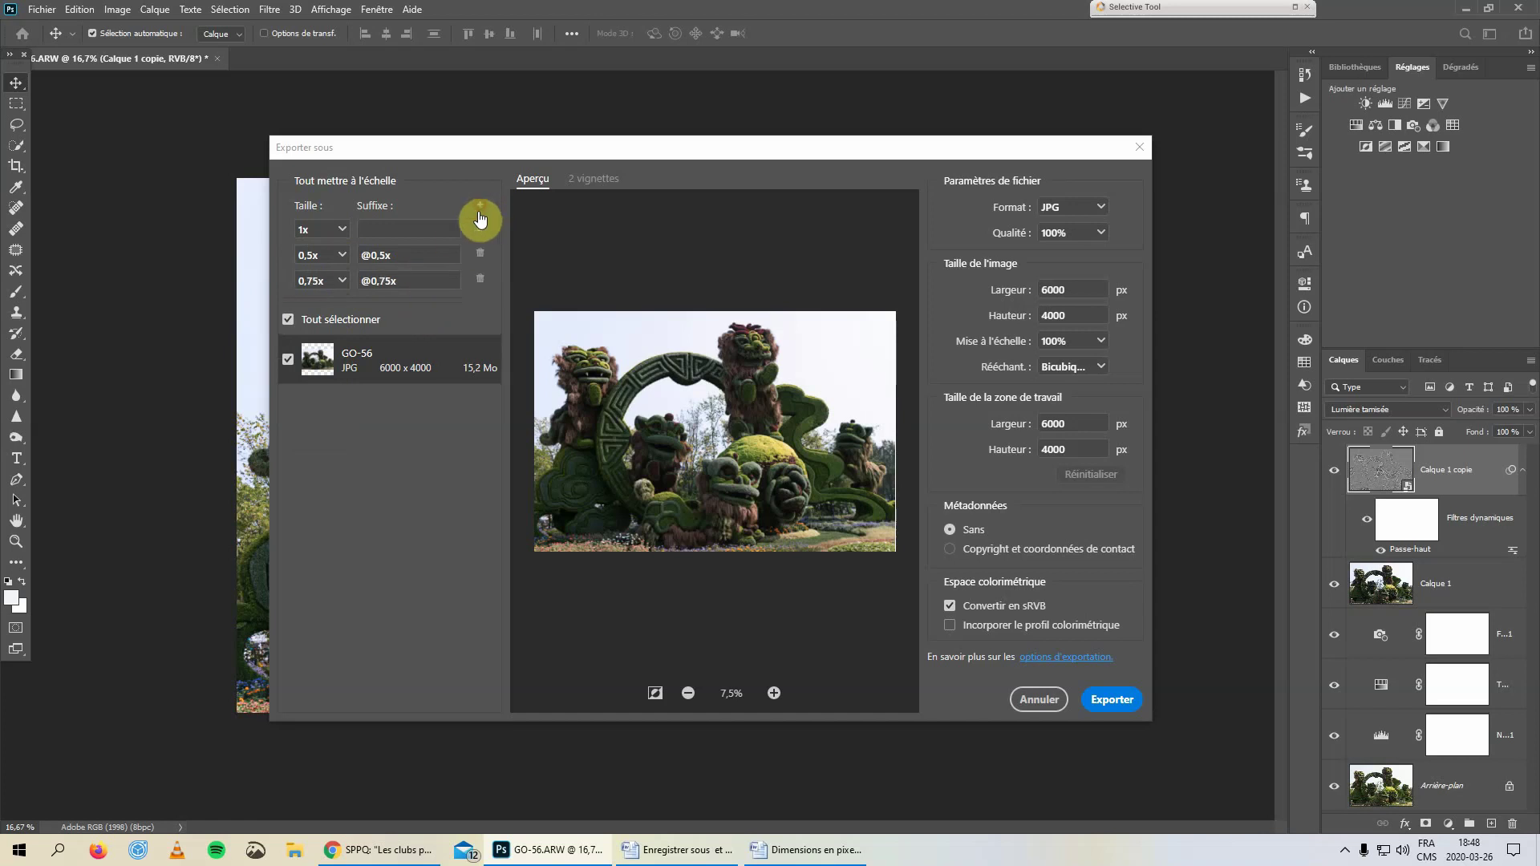
left_click(342, 283)
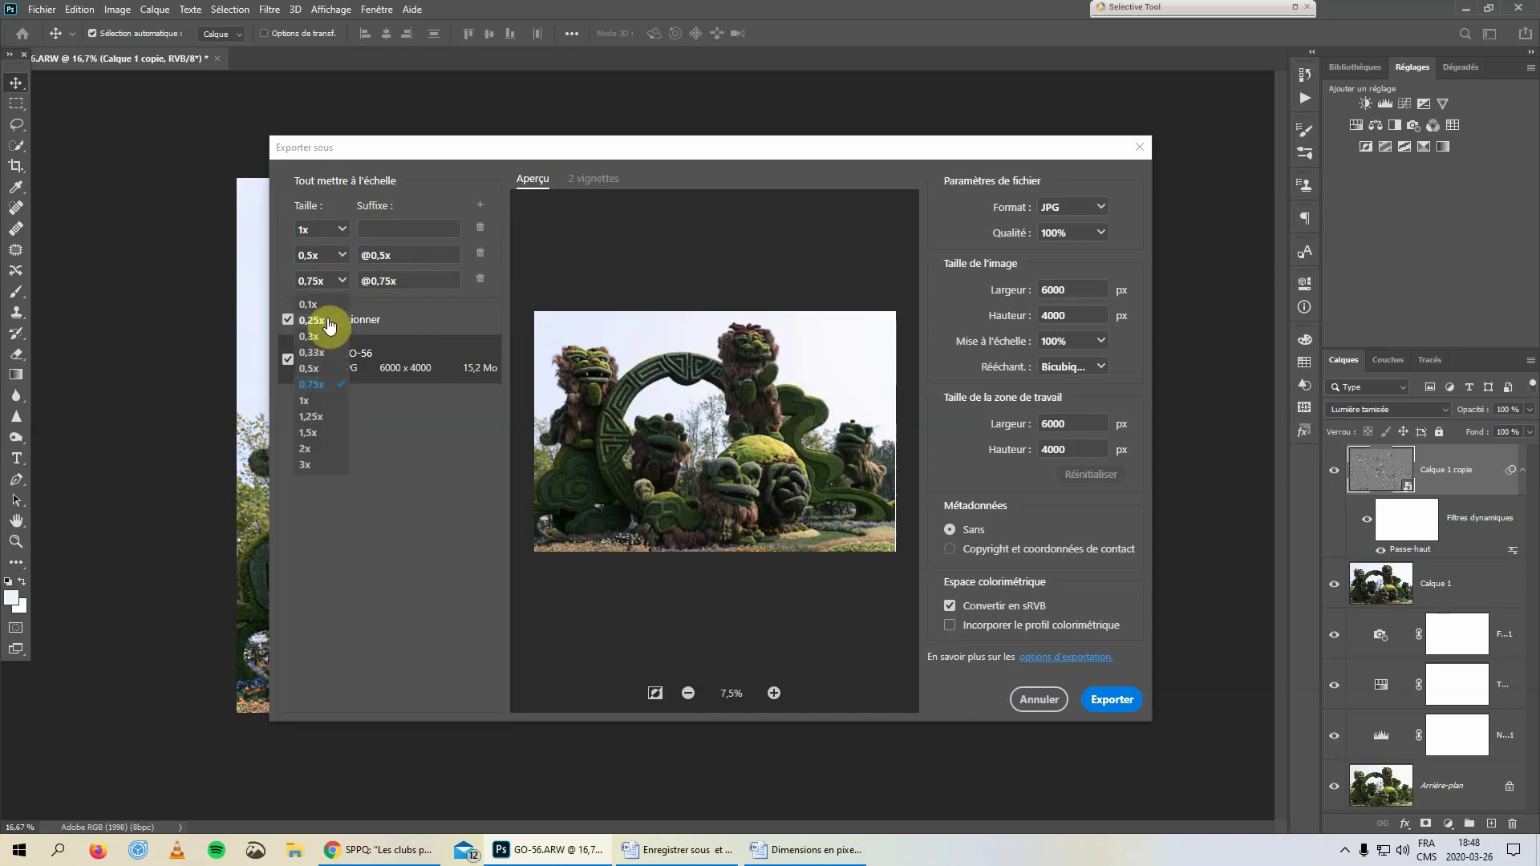
left_click(328, 322)
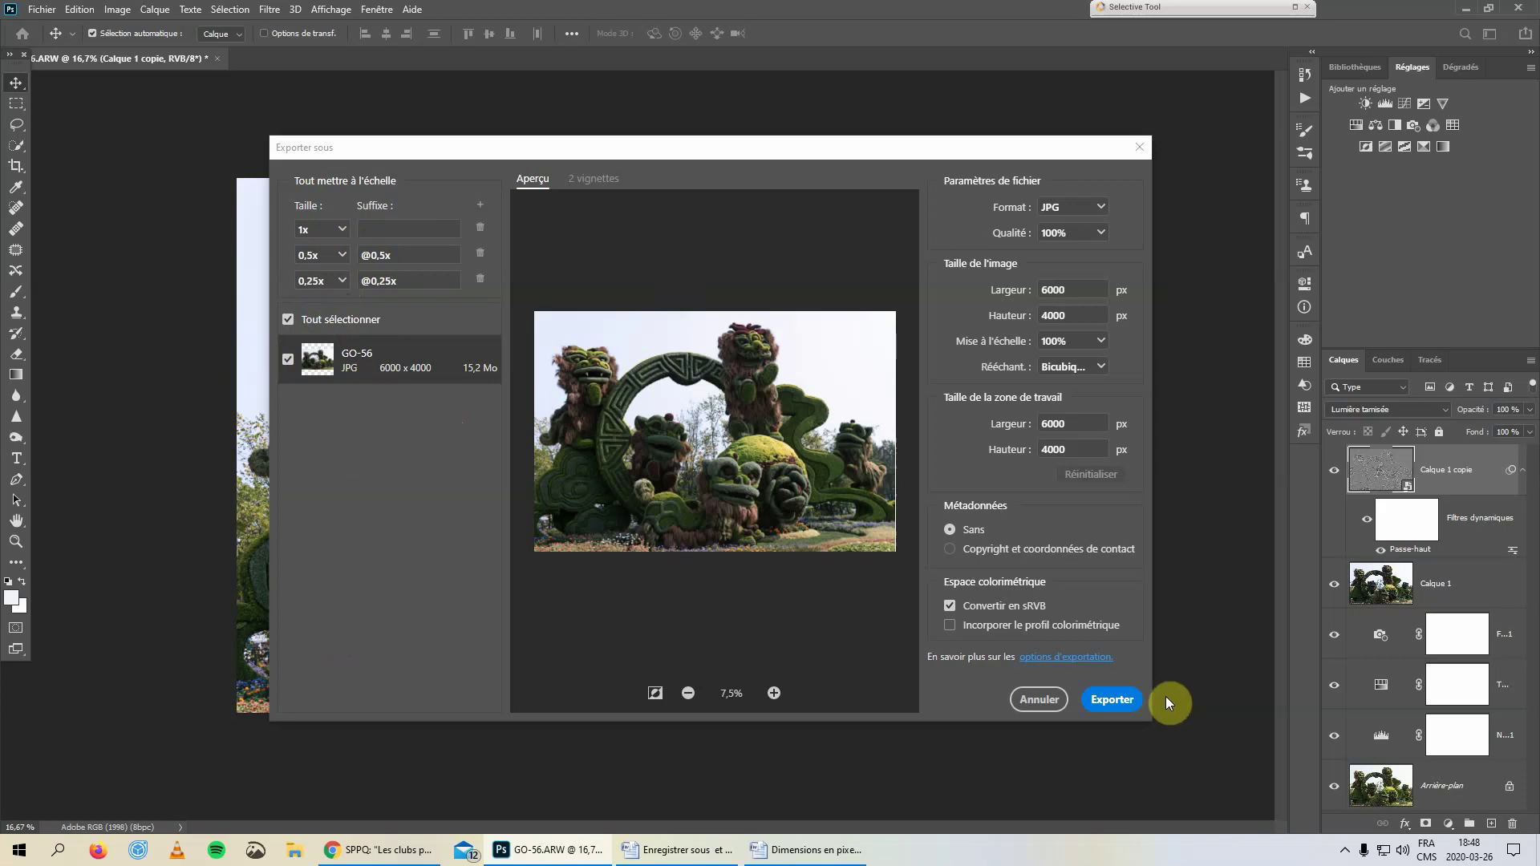
left_click(1108, 702)
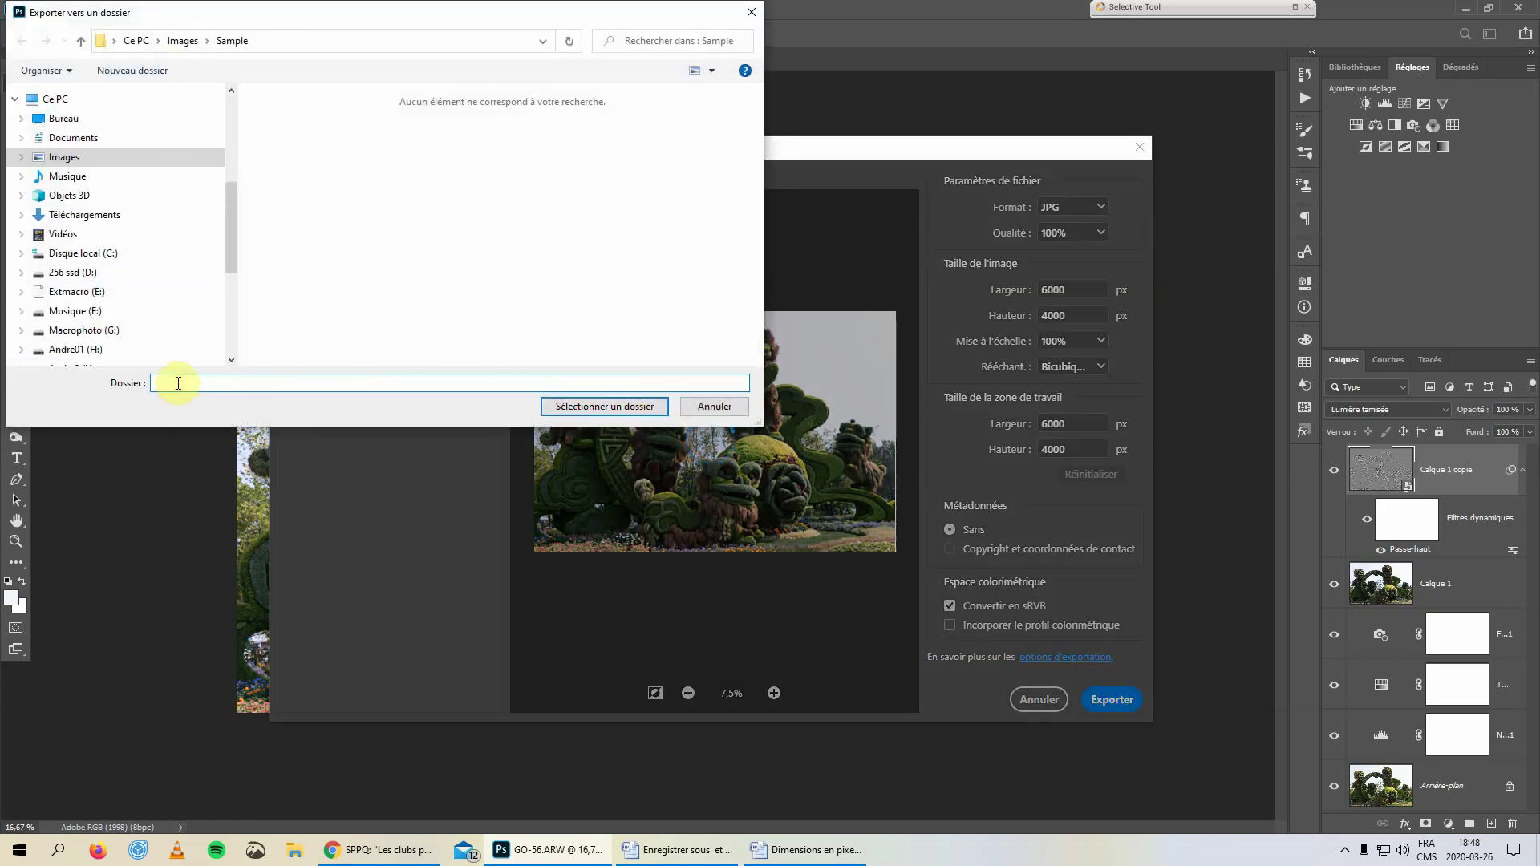
Try to use test01 as the destination folder for the export and clear the entered folder name
type("test01")
left_click(619, 408)
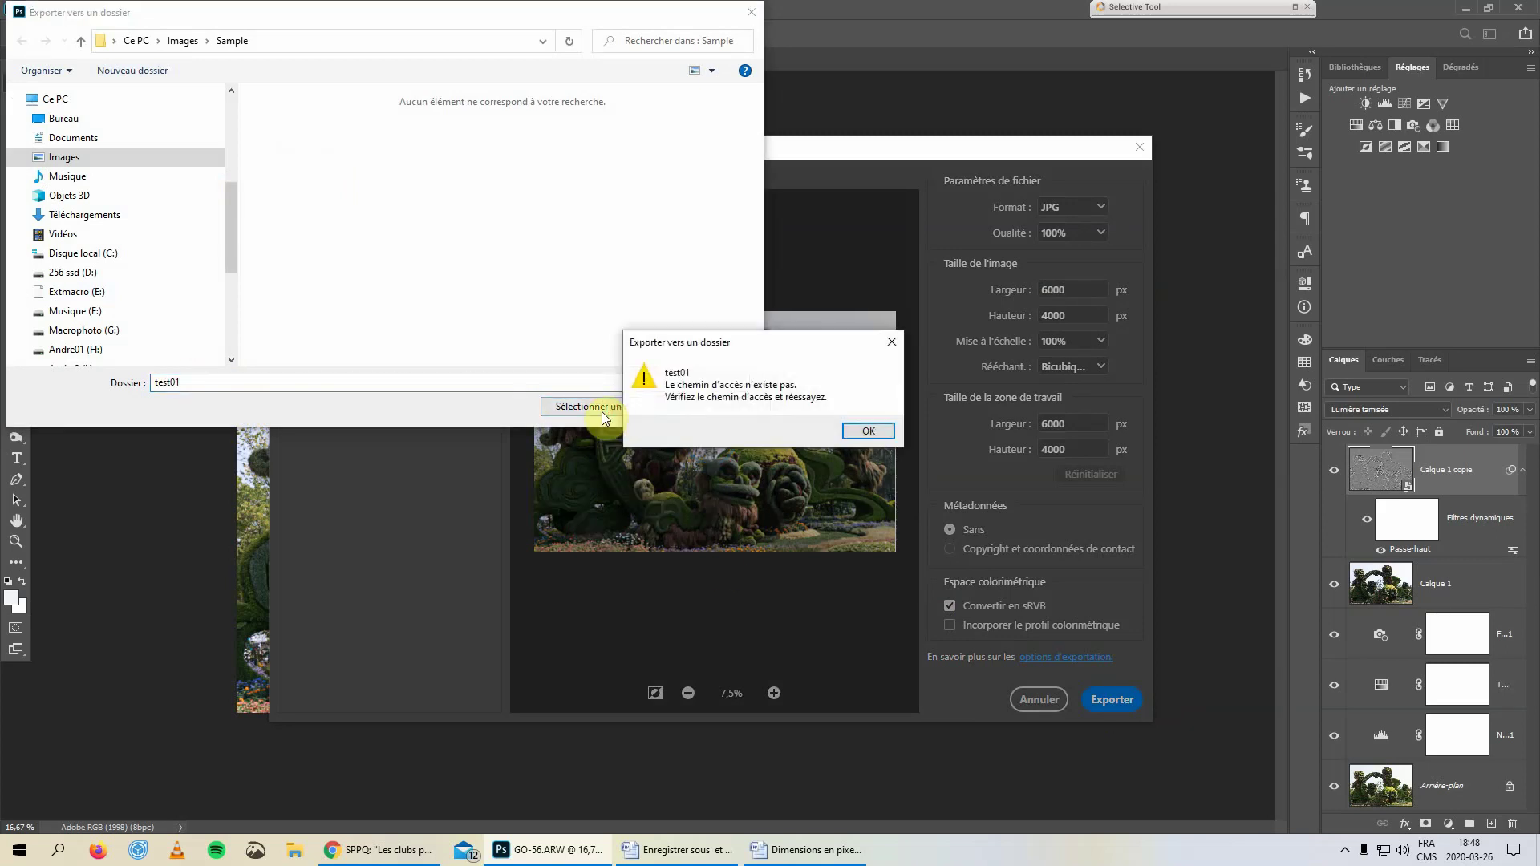
left_click(868, 431)
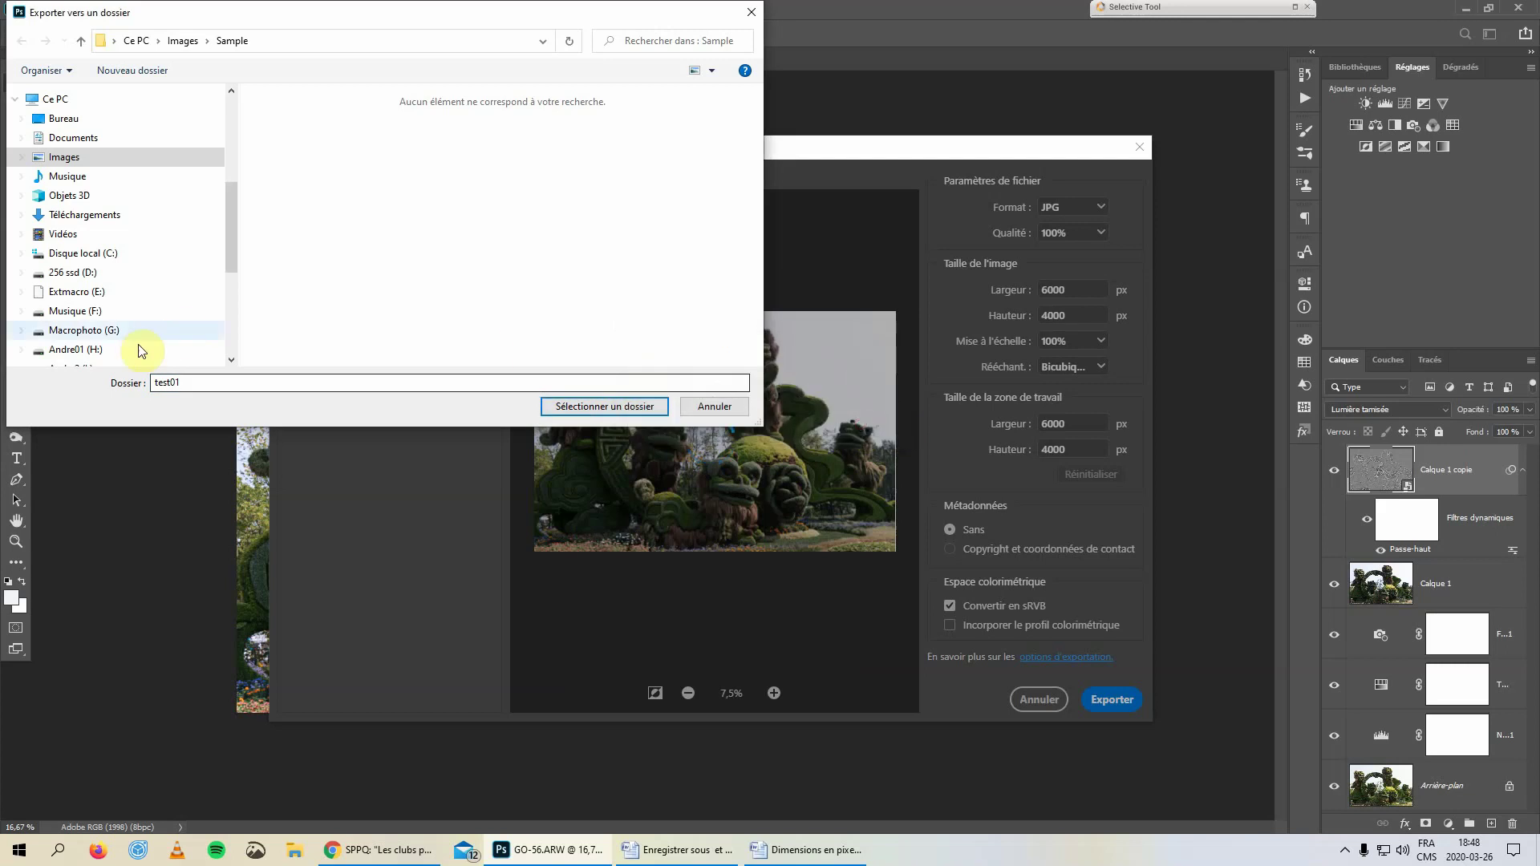
left_click_drag(207, 384, 150, 382)
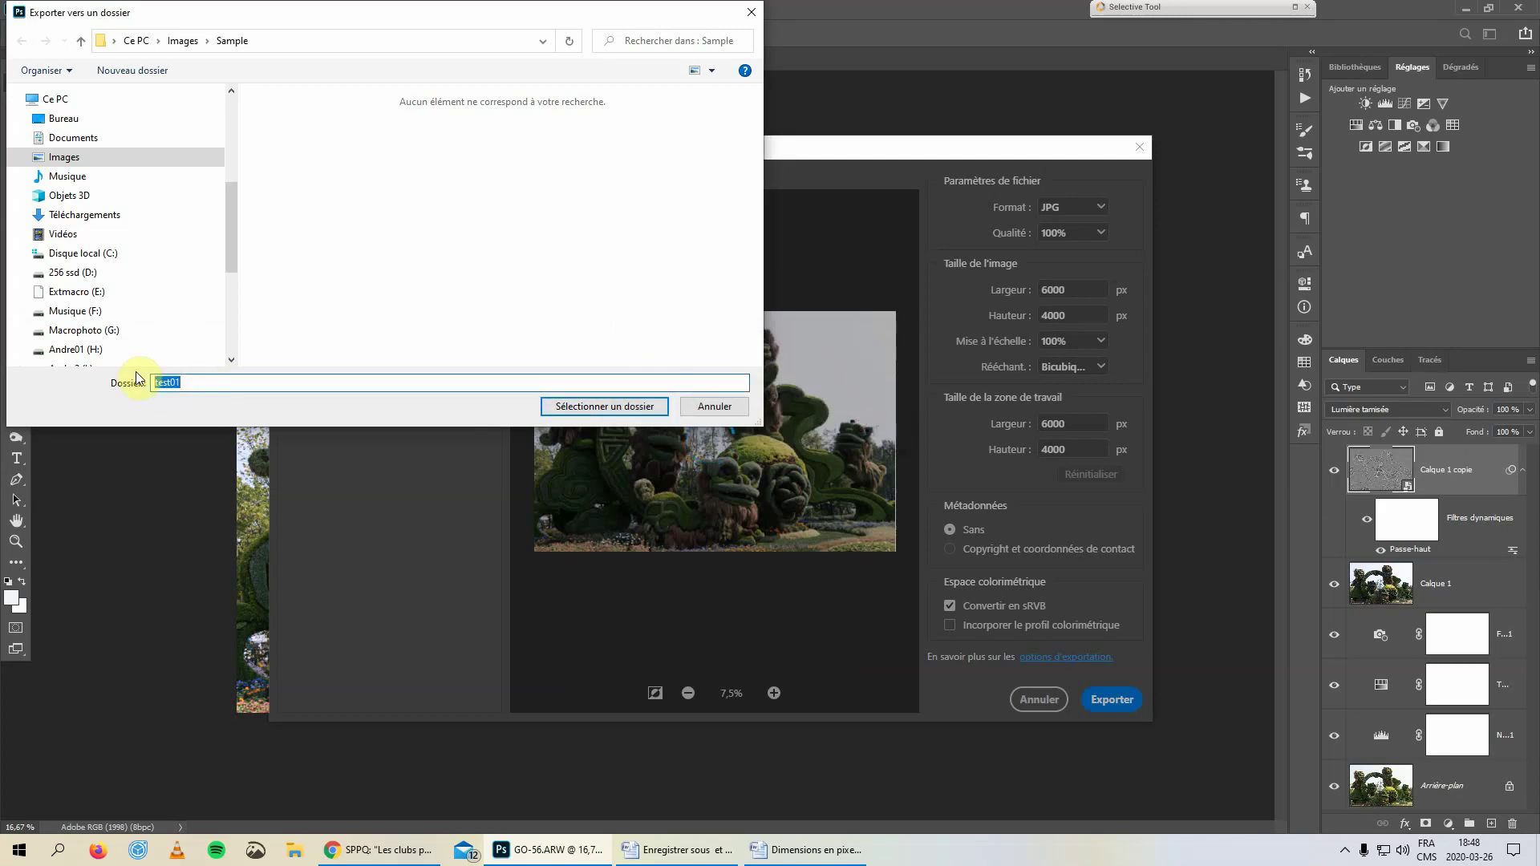
key("BackSpace")
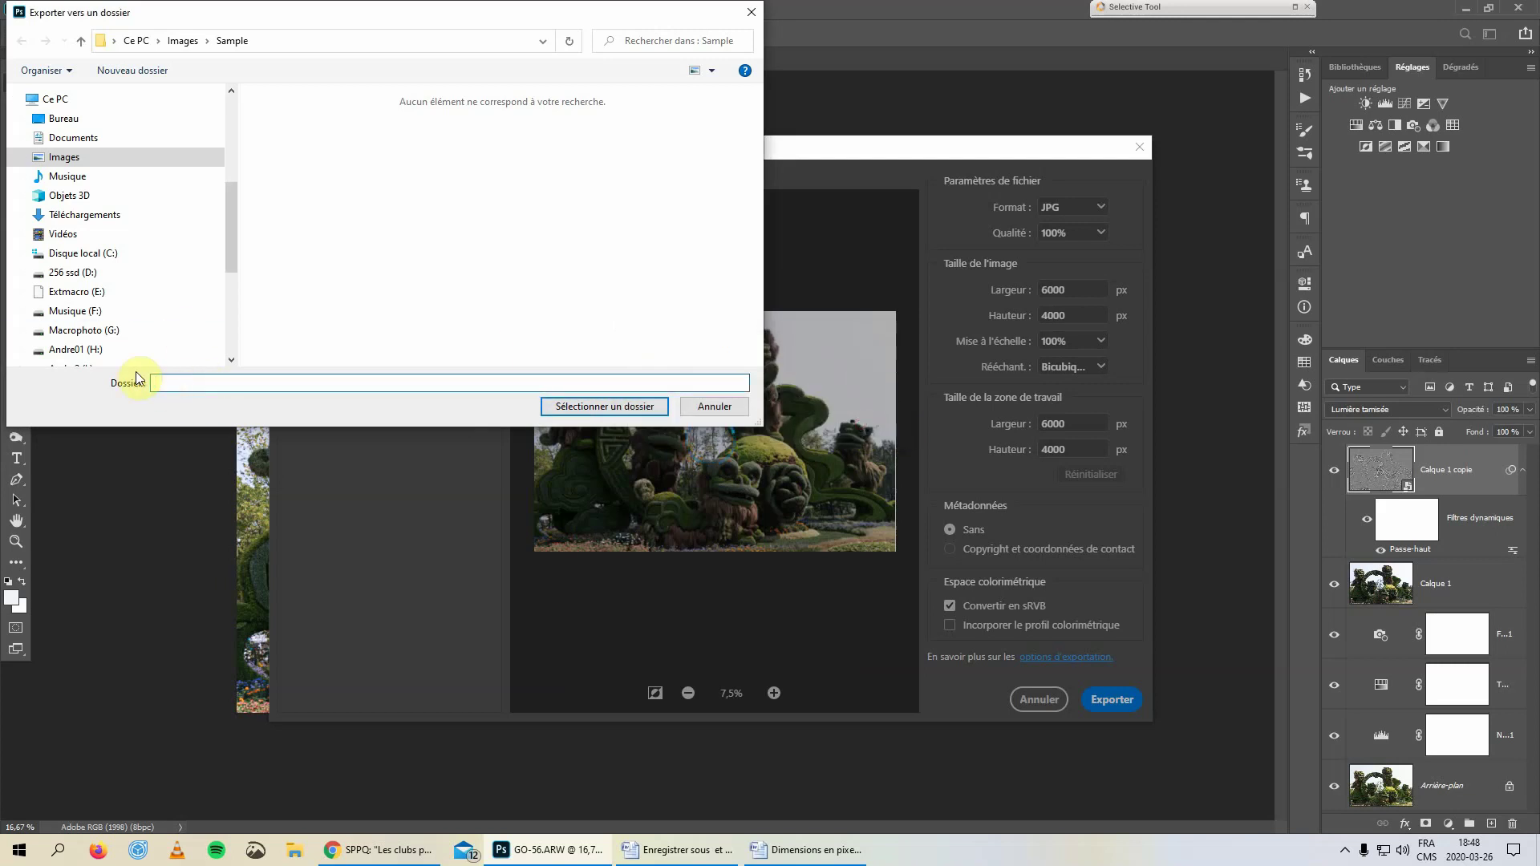
Choose Images > Sample as the destination folder and export the three JPG sizes there
left_click(81, 157)
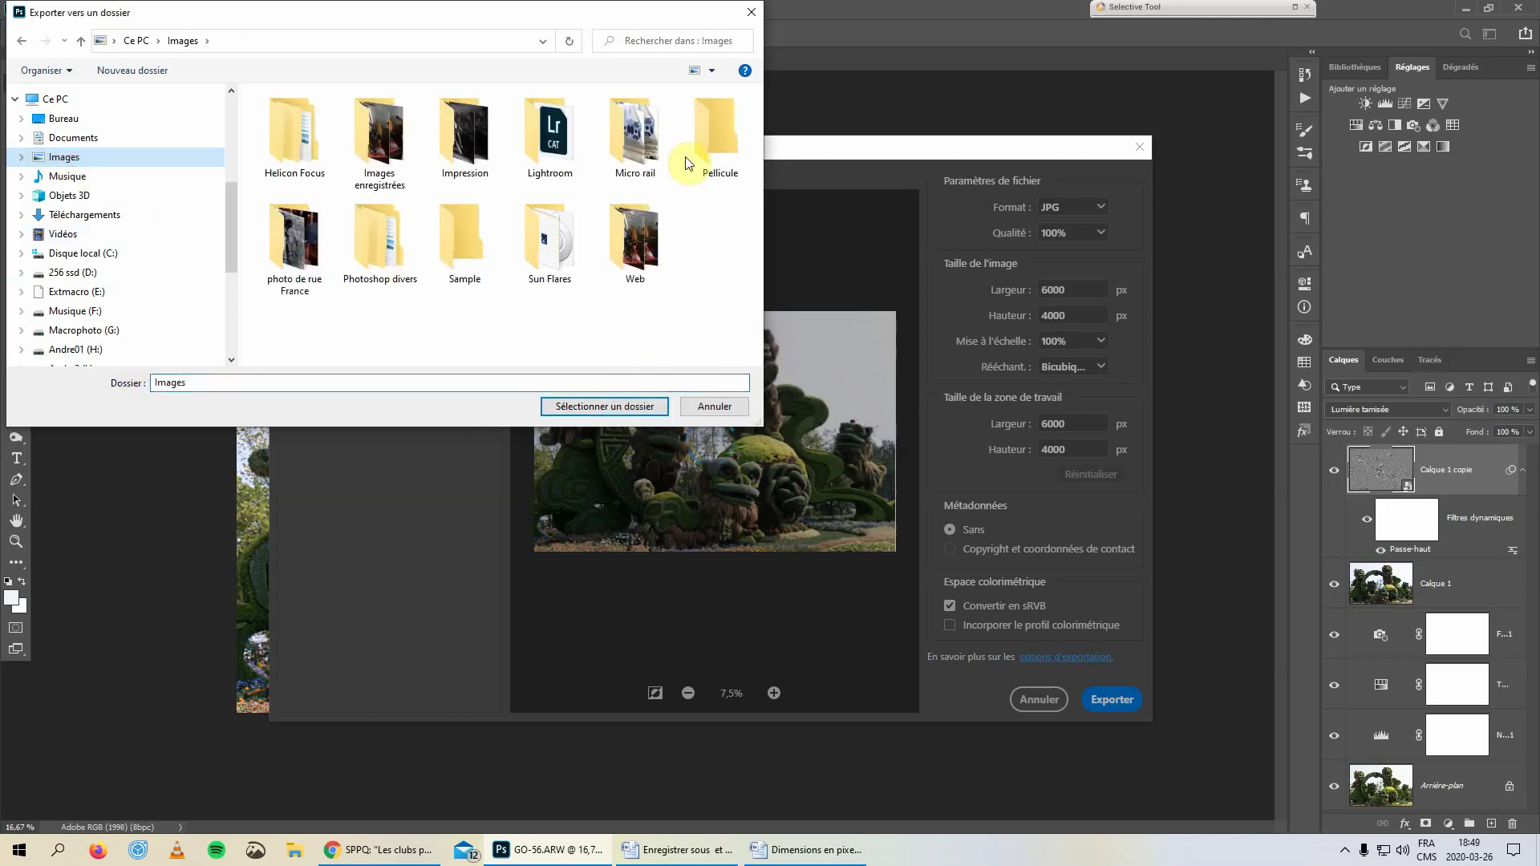
double_click(469, 232)
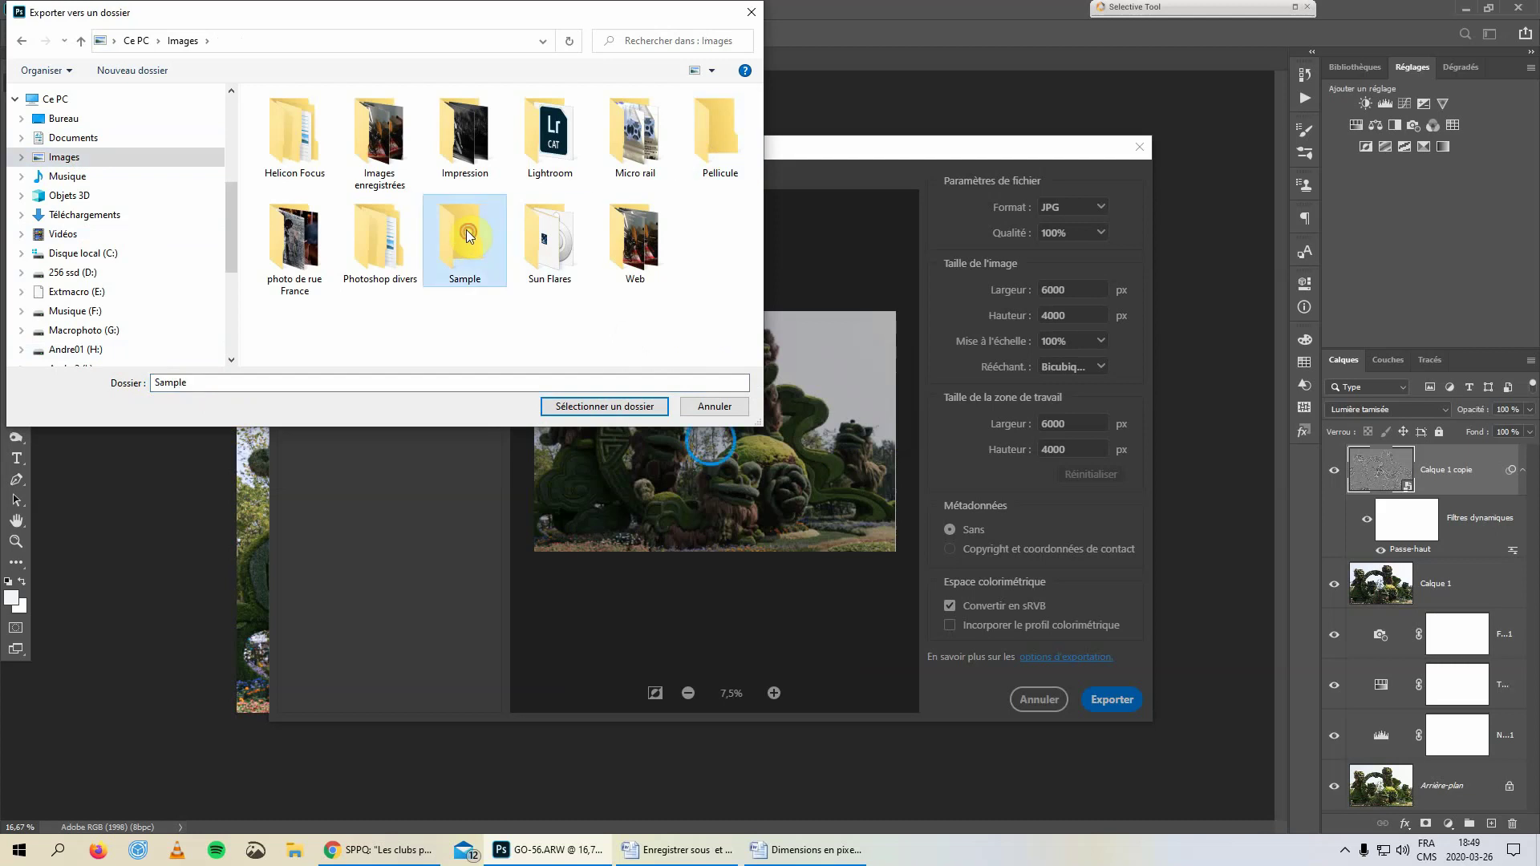
left_click(623, 407)
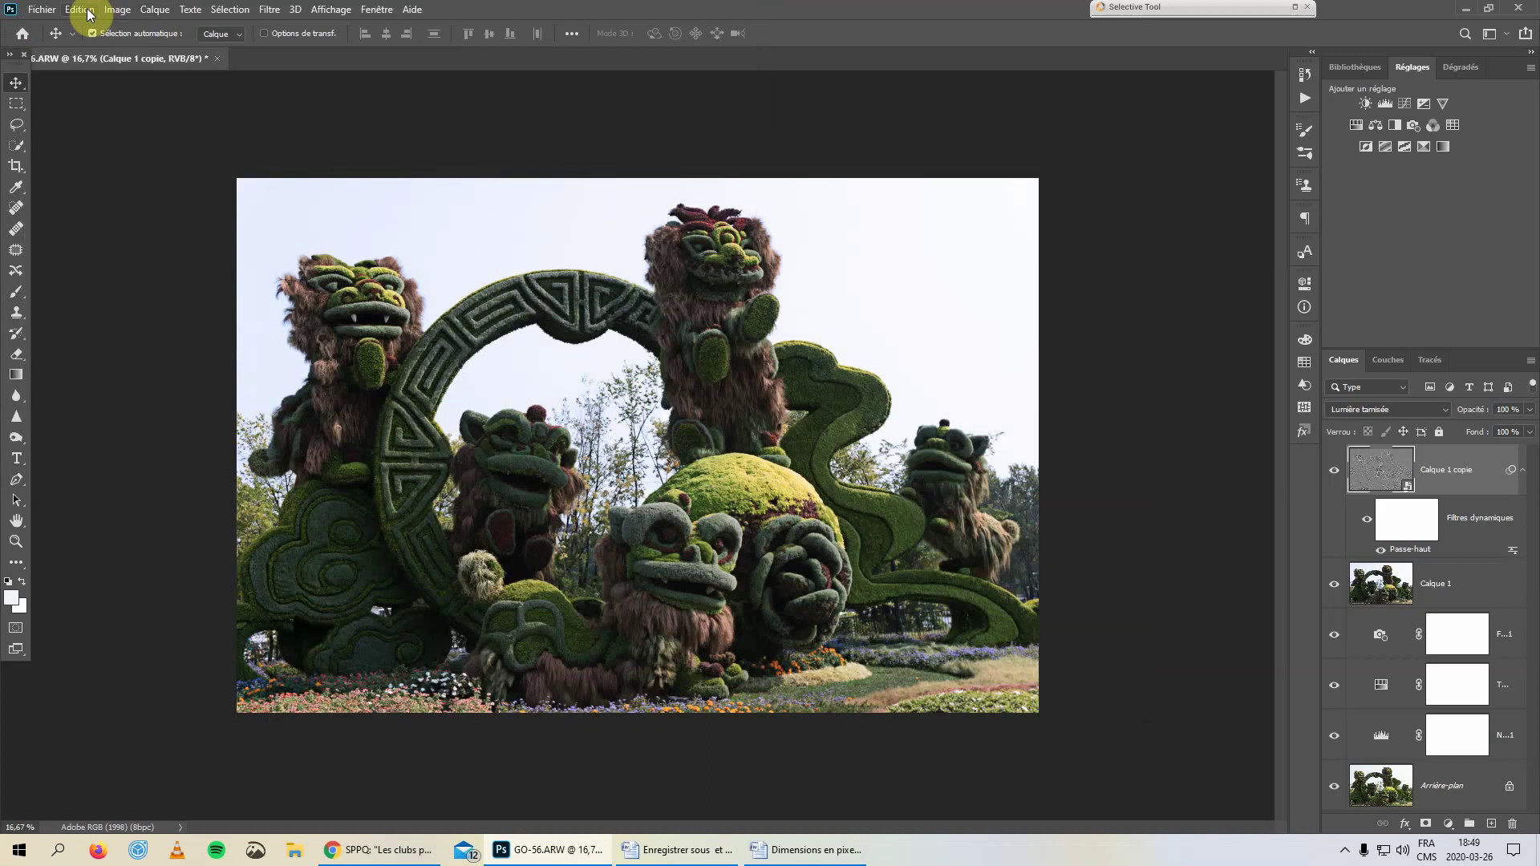
Switch to File Explorer and open the Sample folder to check the exported files
left_click(296, 850)
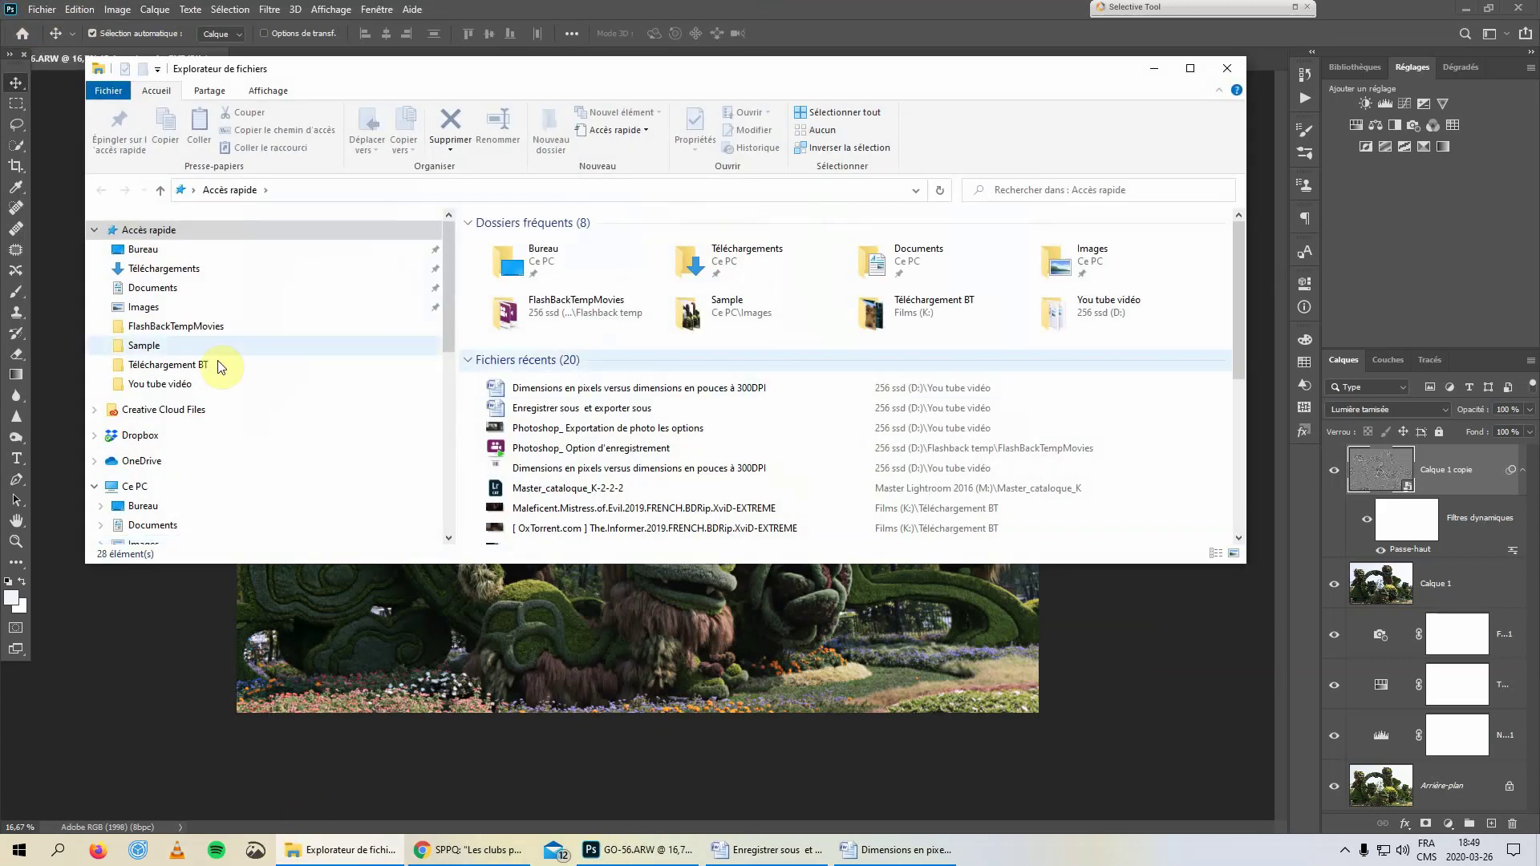
left_click(169, 346)
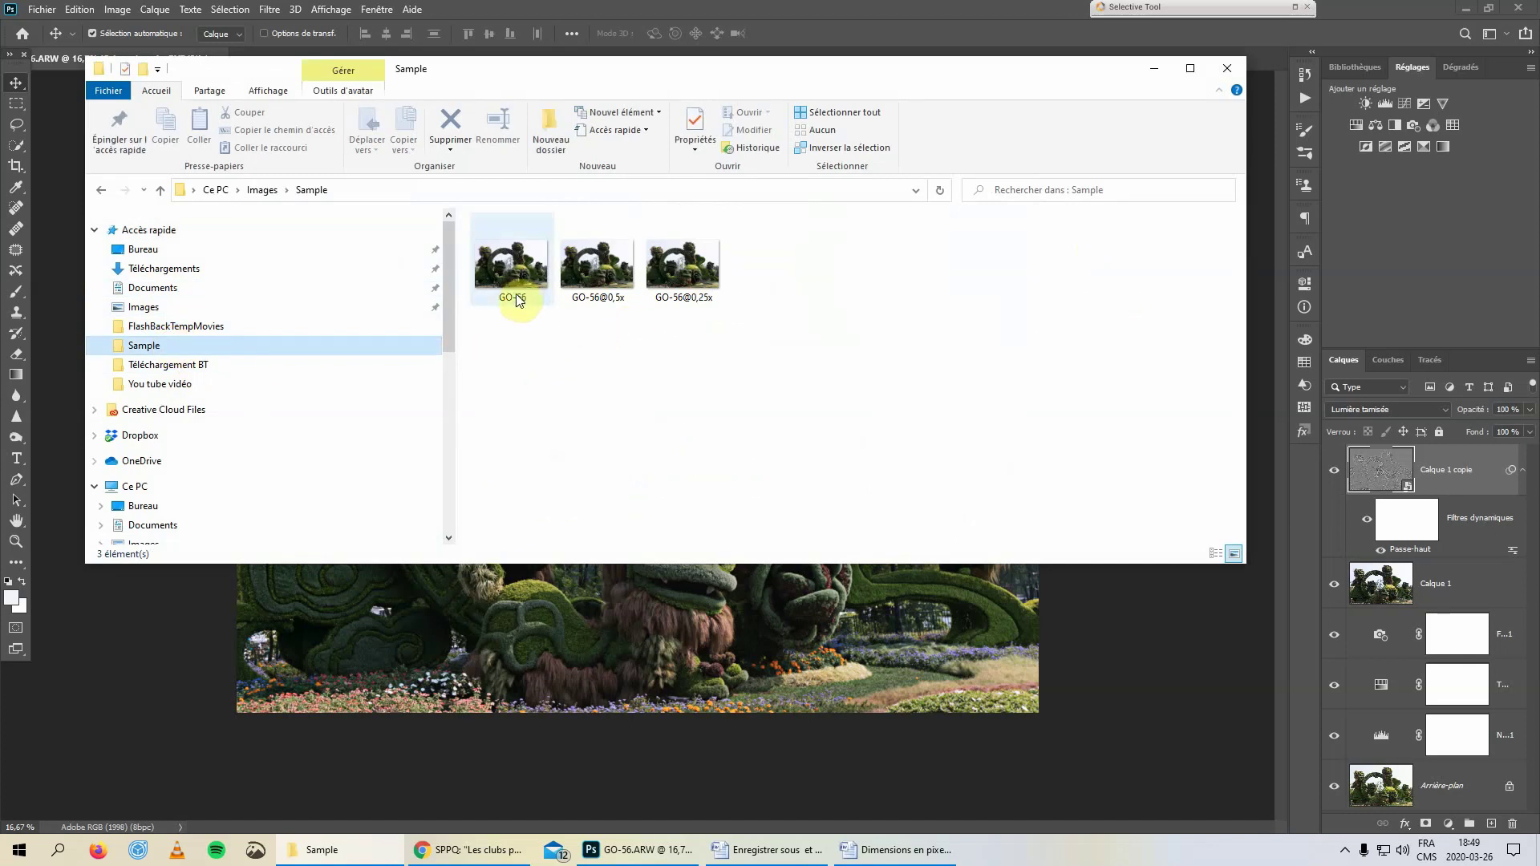
Delete the three exported GO-56 JPG files from the Sample folder and close the folder window
mouse_move(526, 309)
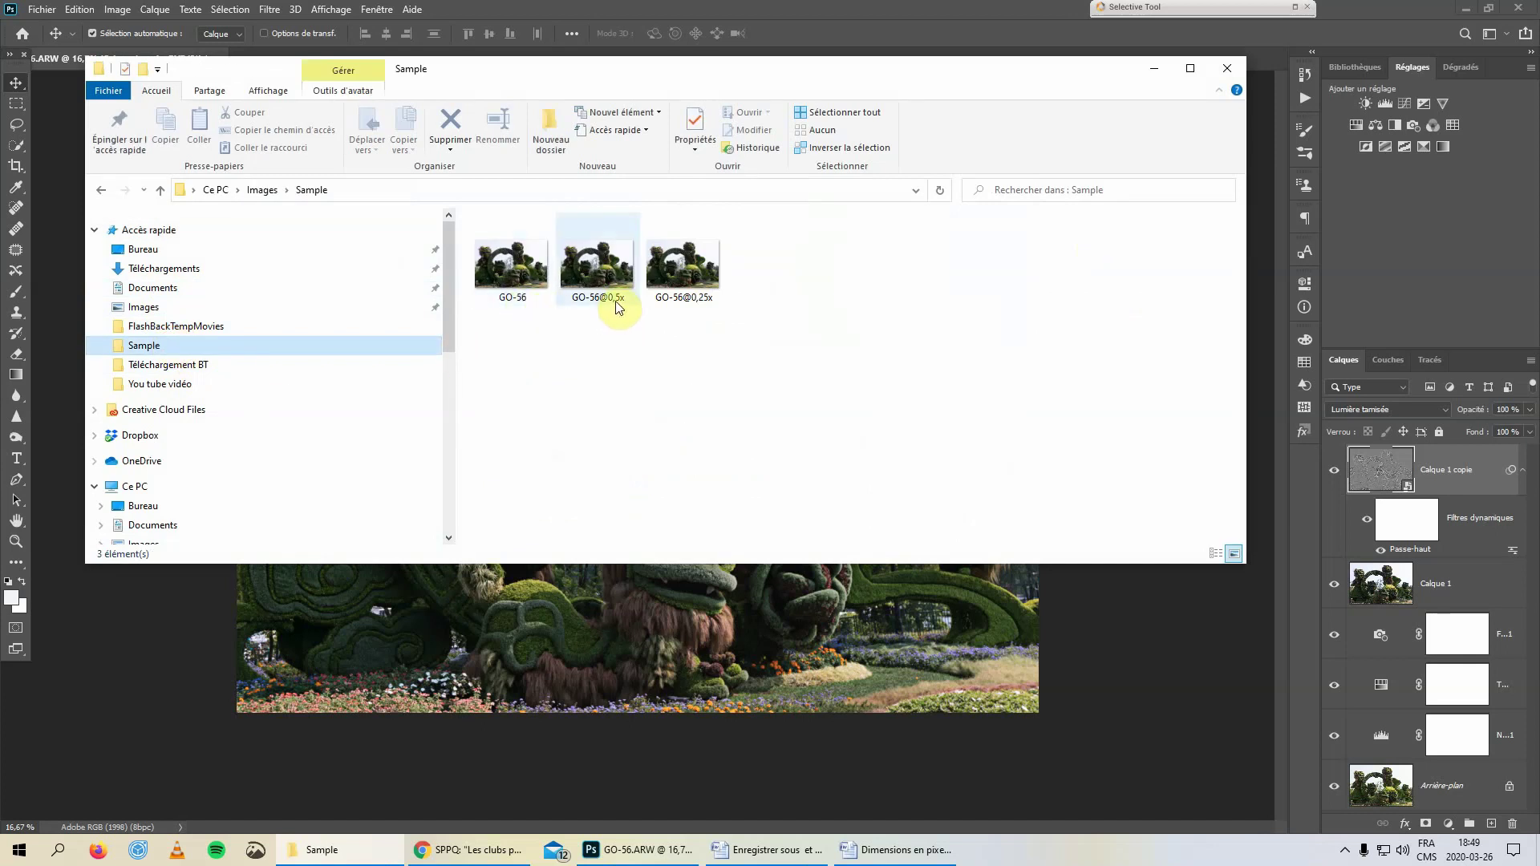
mouse_move(618, 307)
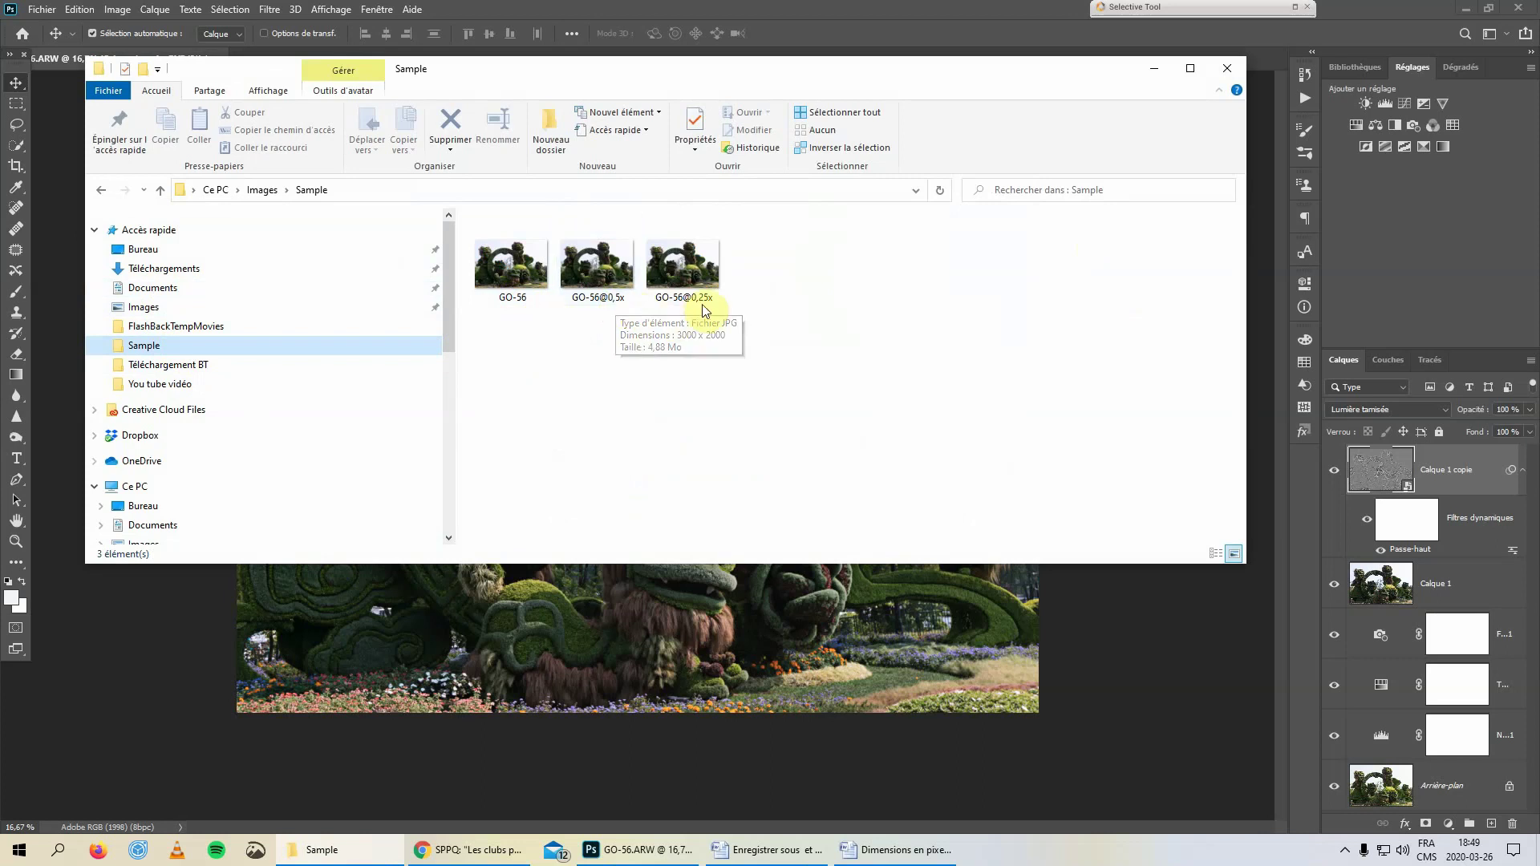
mouse_move(701, 304)
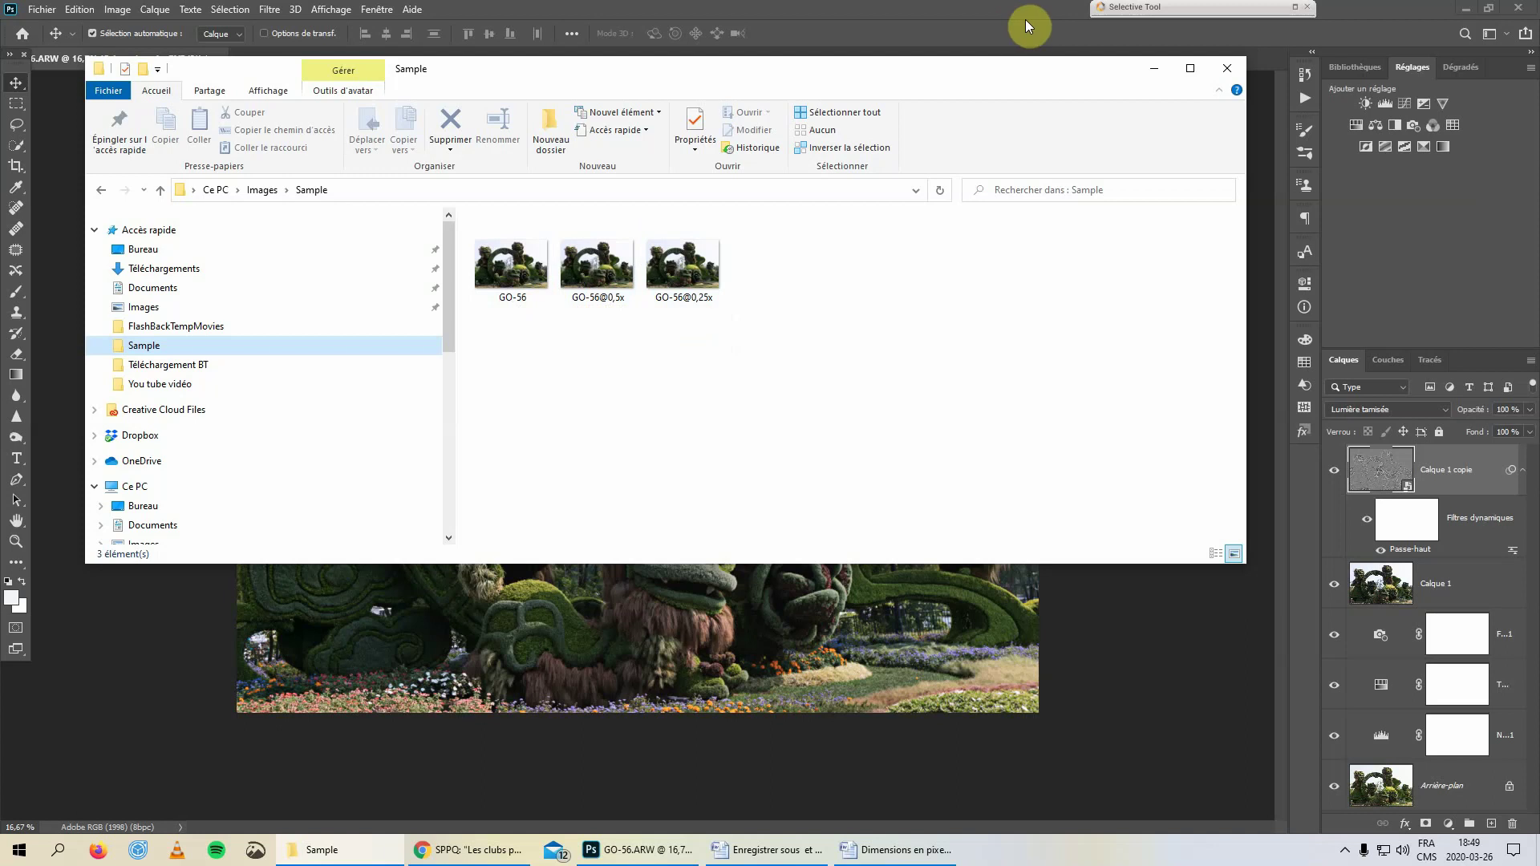
left_click(512, 257)
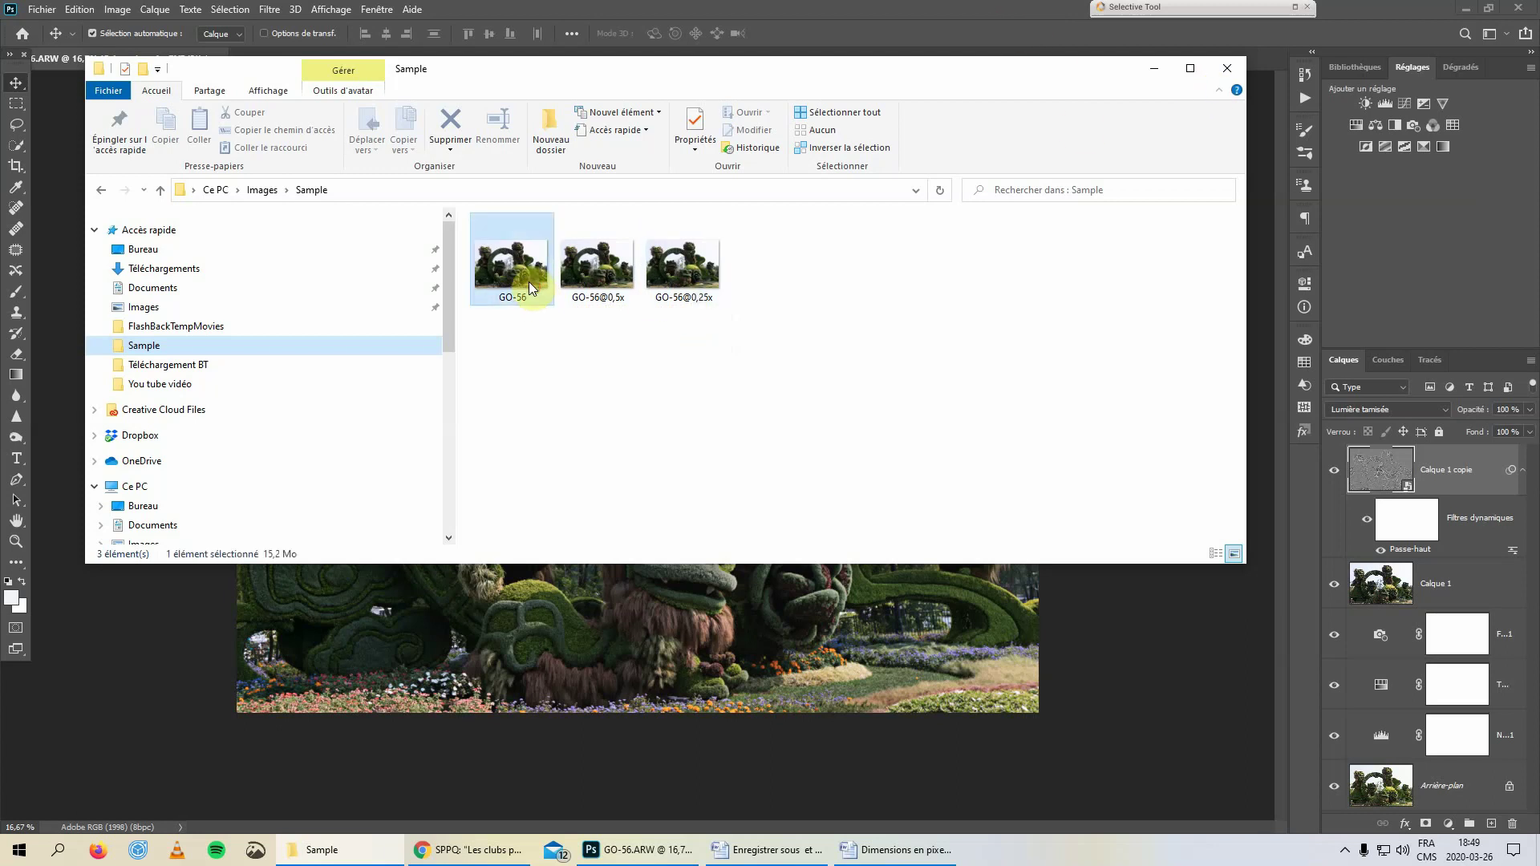
left_click(684, 274, "shift")
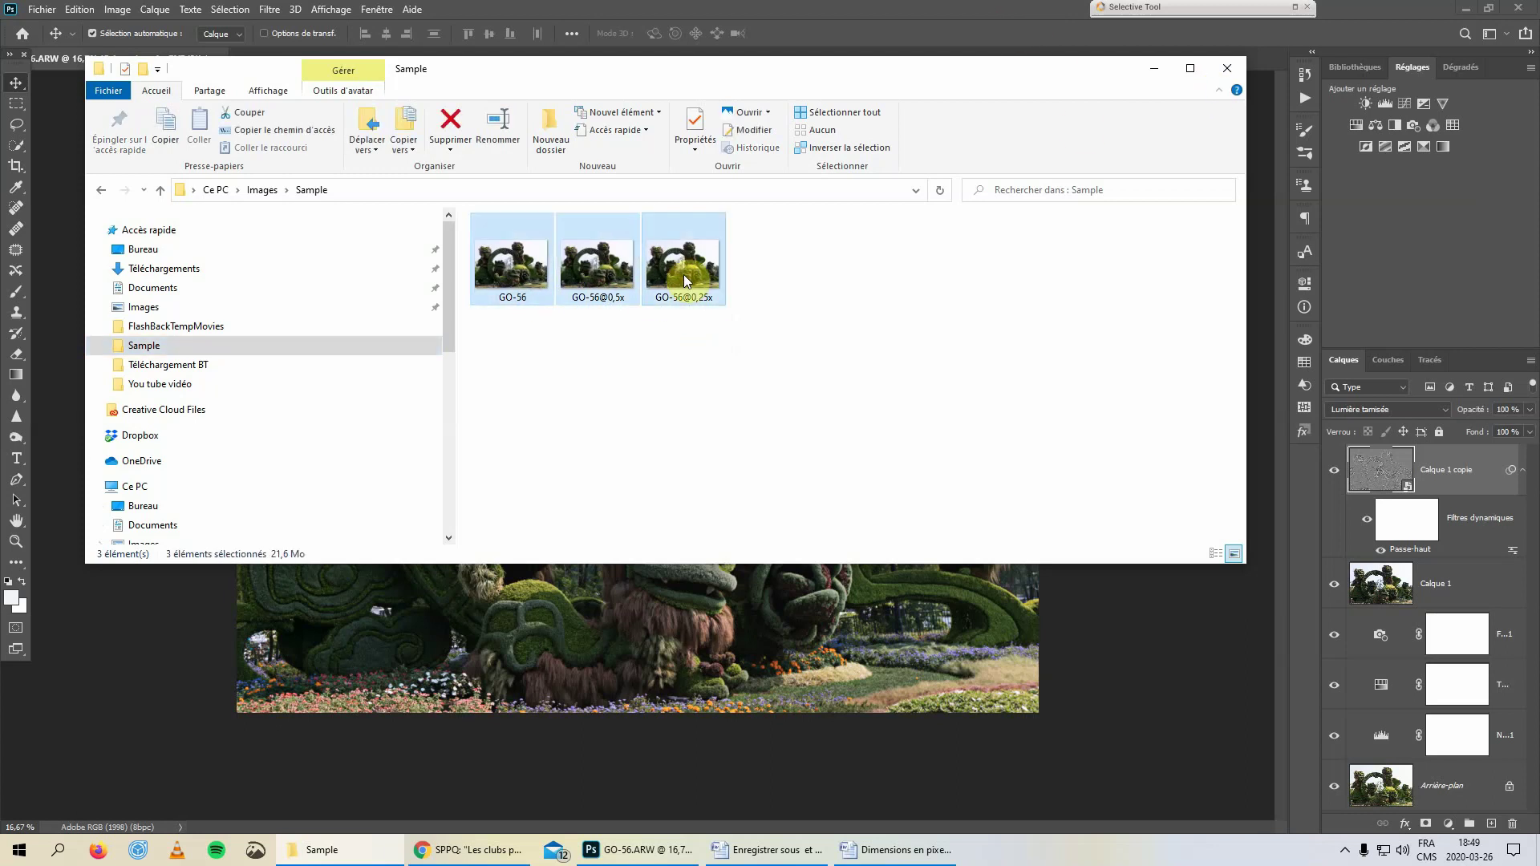
key("Delete")
left_click(1230, 64)
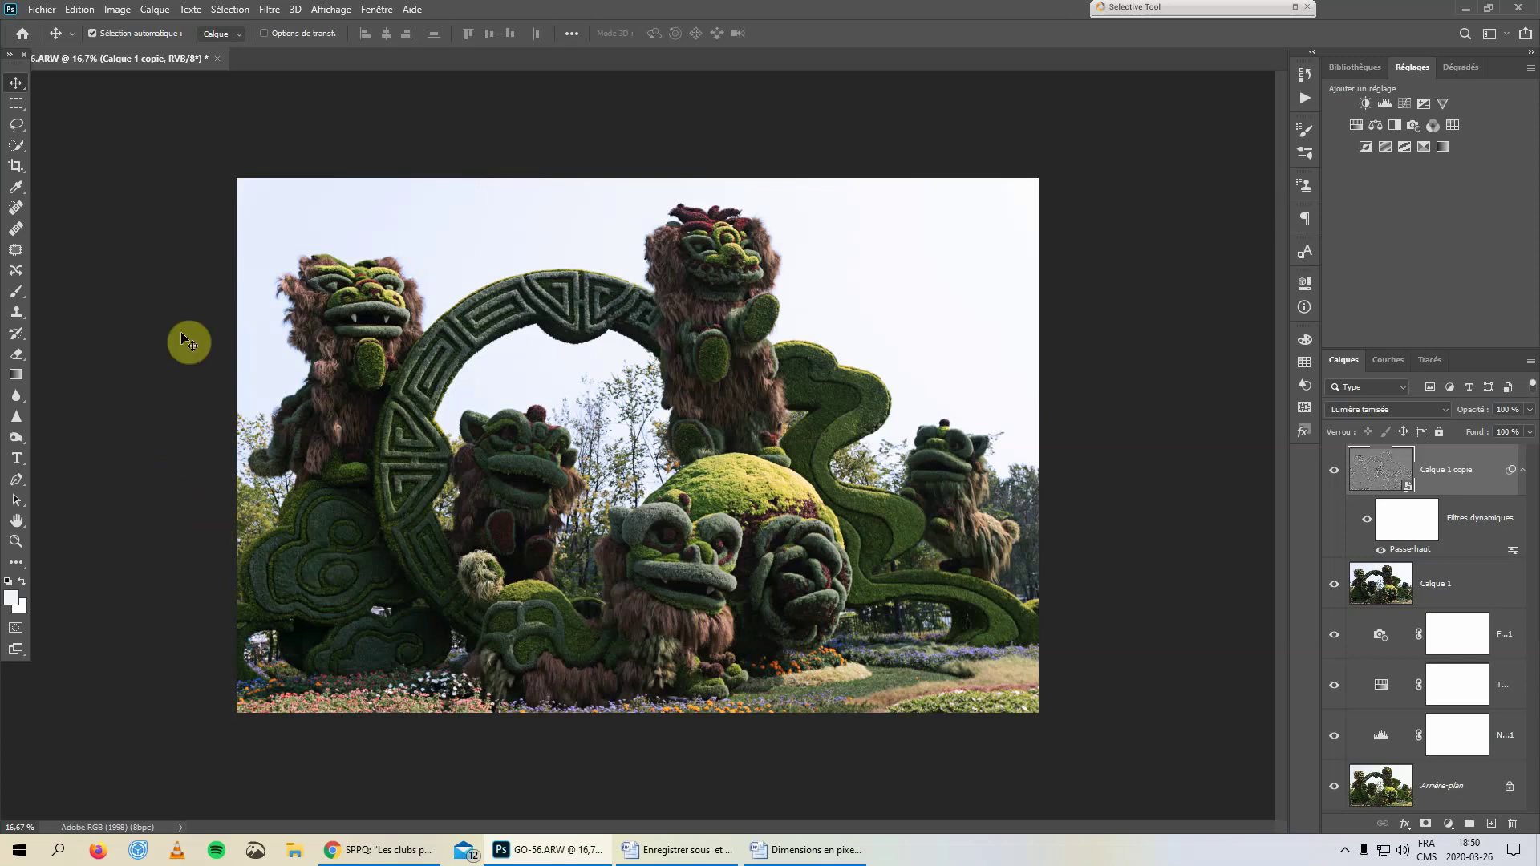
Open Export As for GO-56, try PNG as the file format and set it back to JPG
left_click(42, 9)
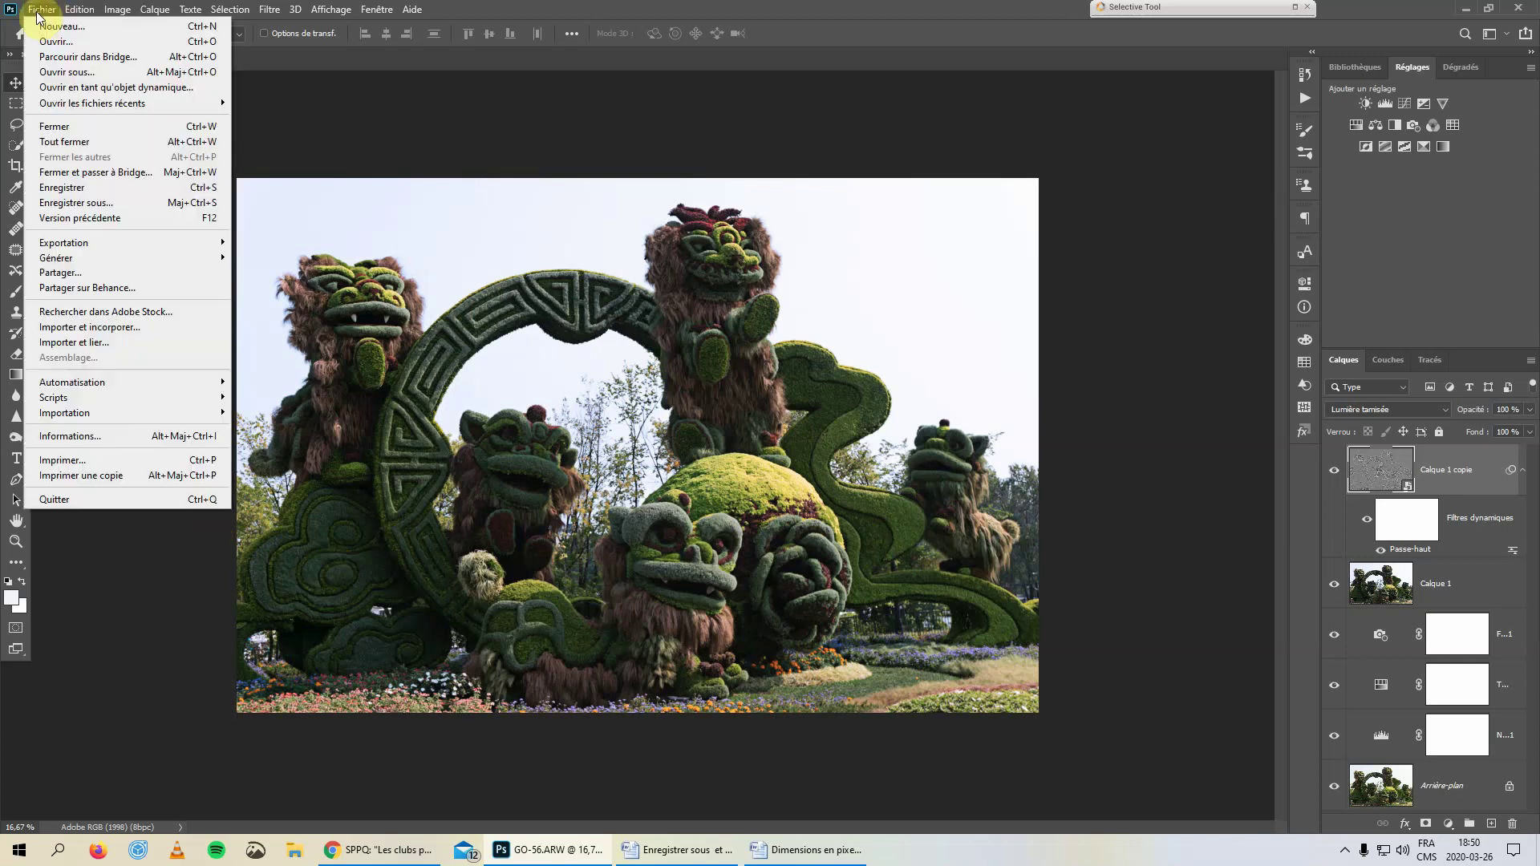
mouse_move(83, 243)
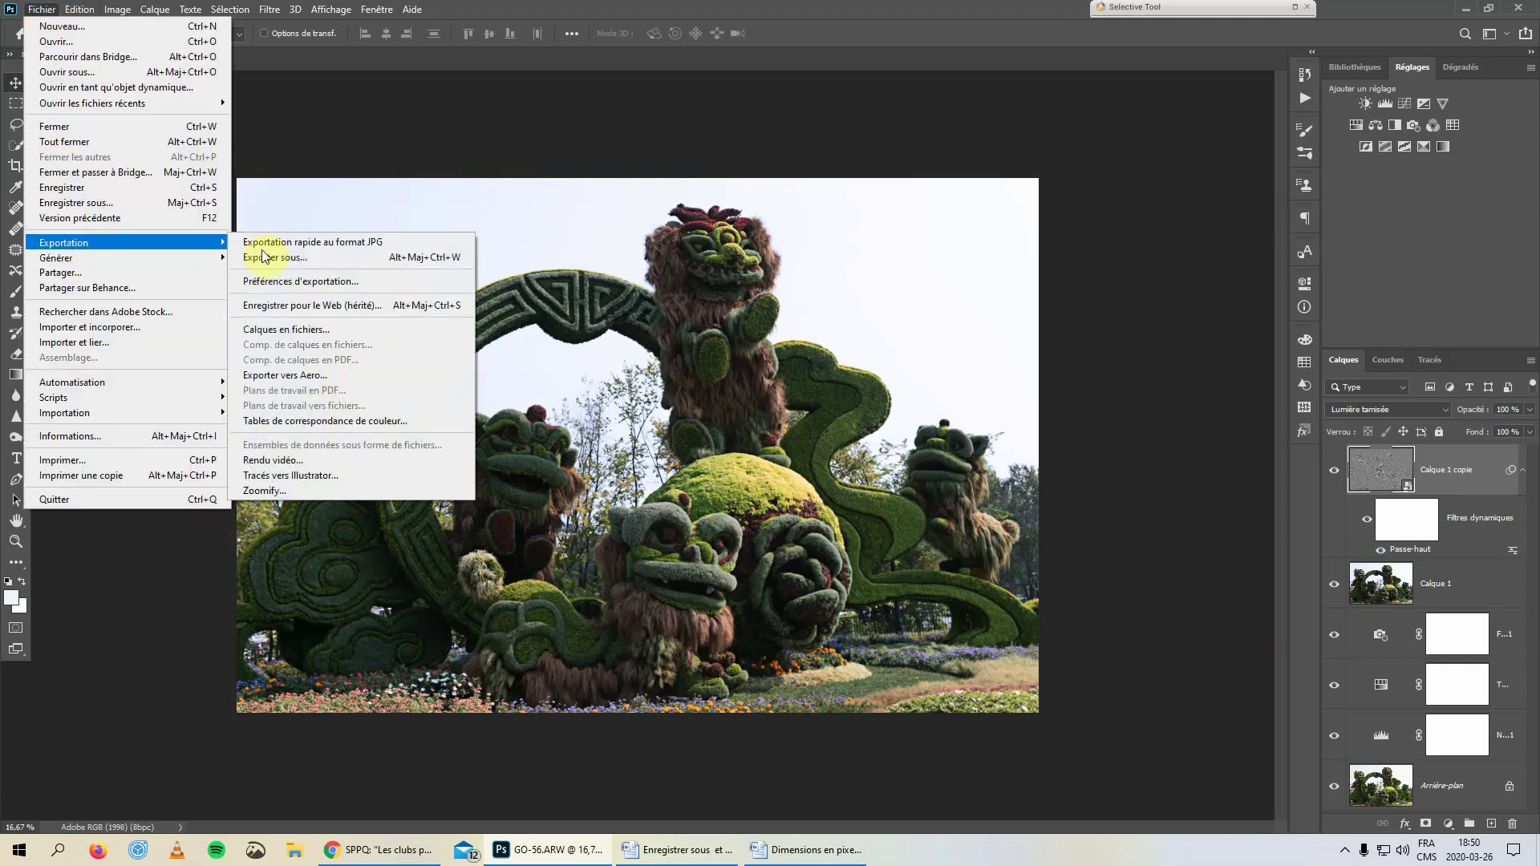
left_click(326, 260)
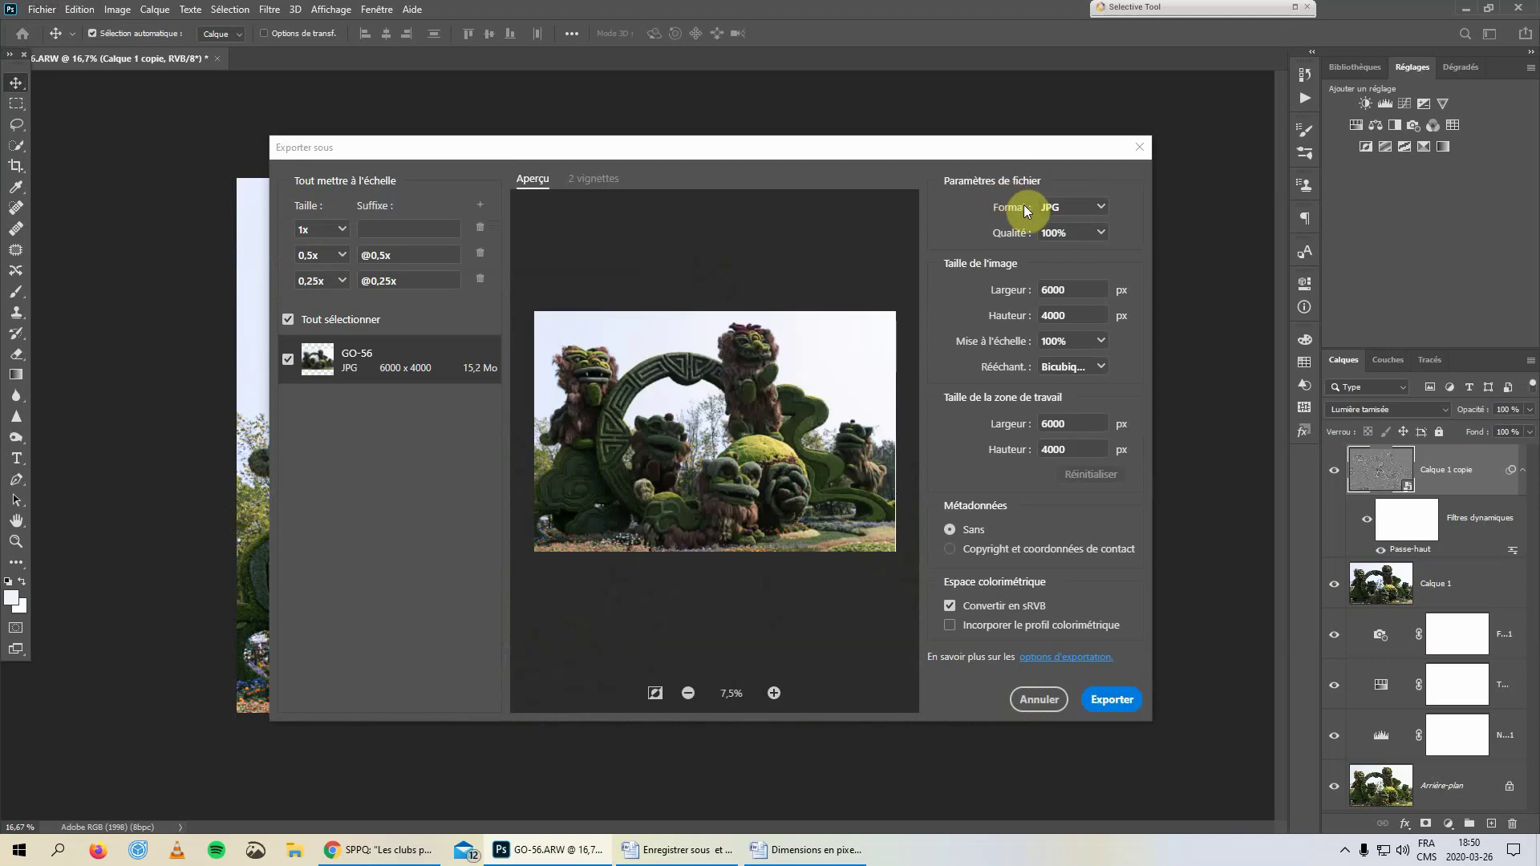
left_click(1103, 210)
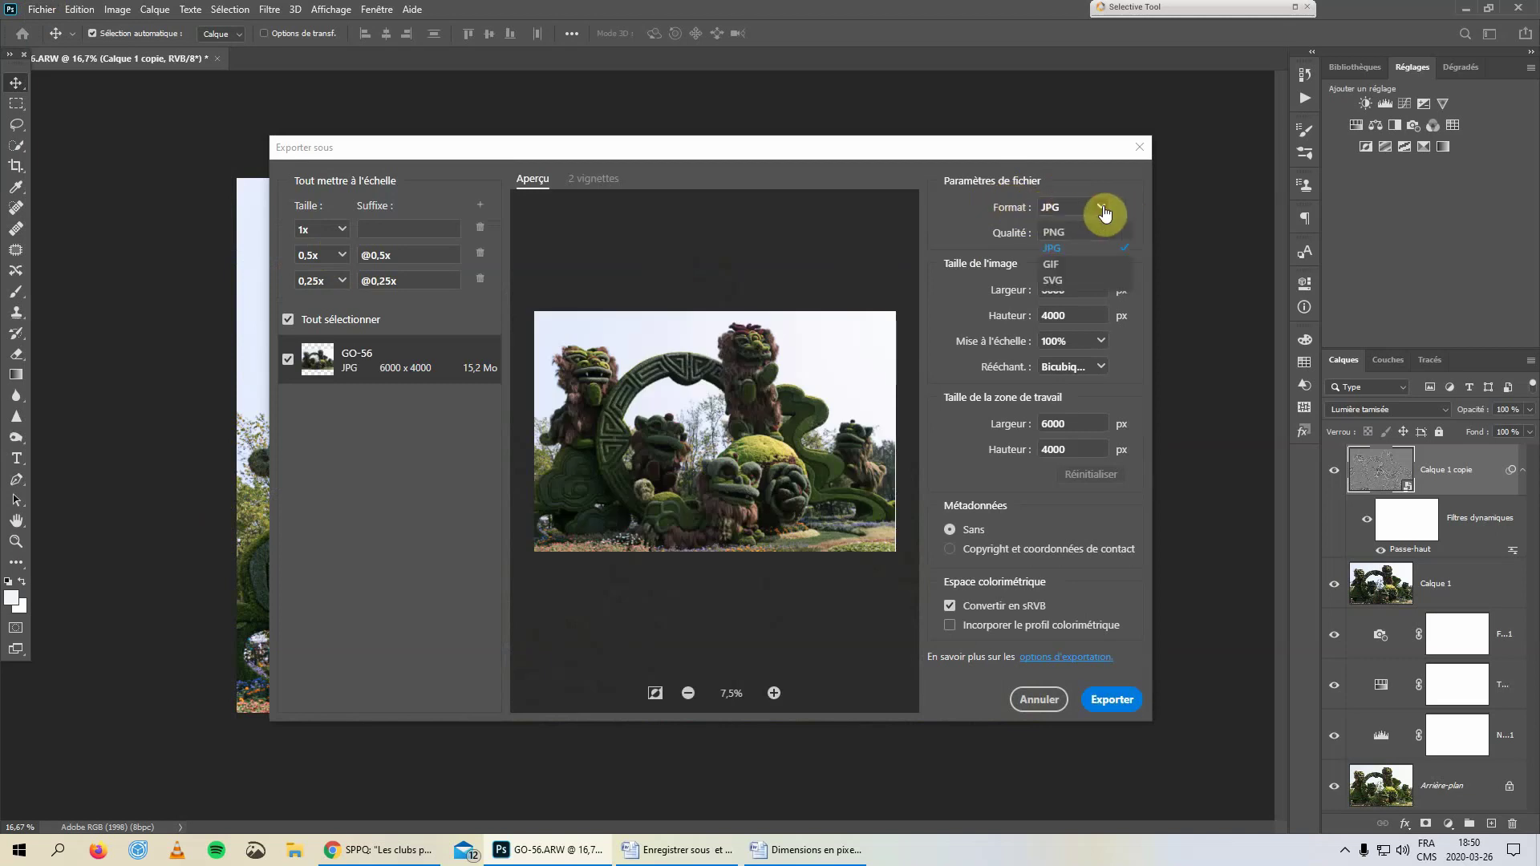
left_click(1071, 237)
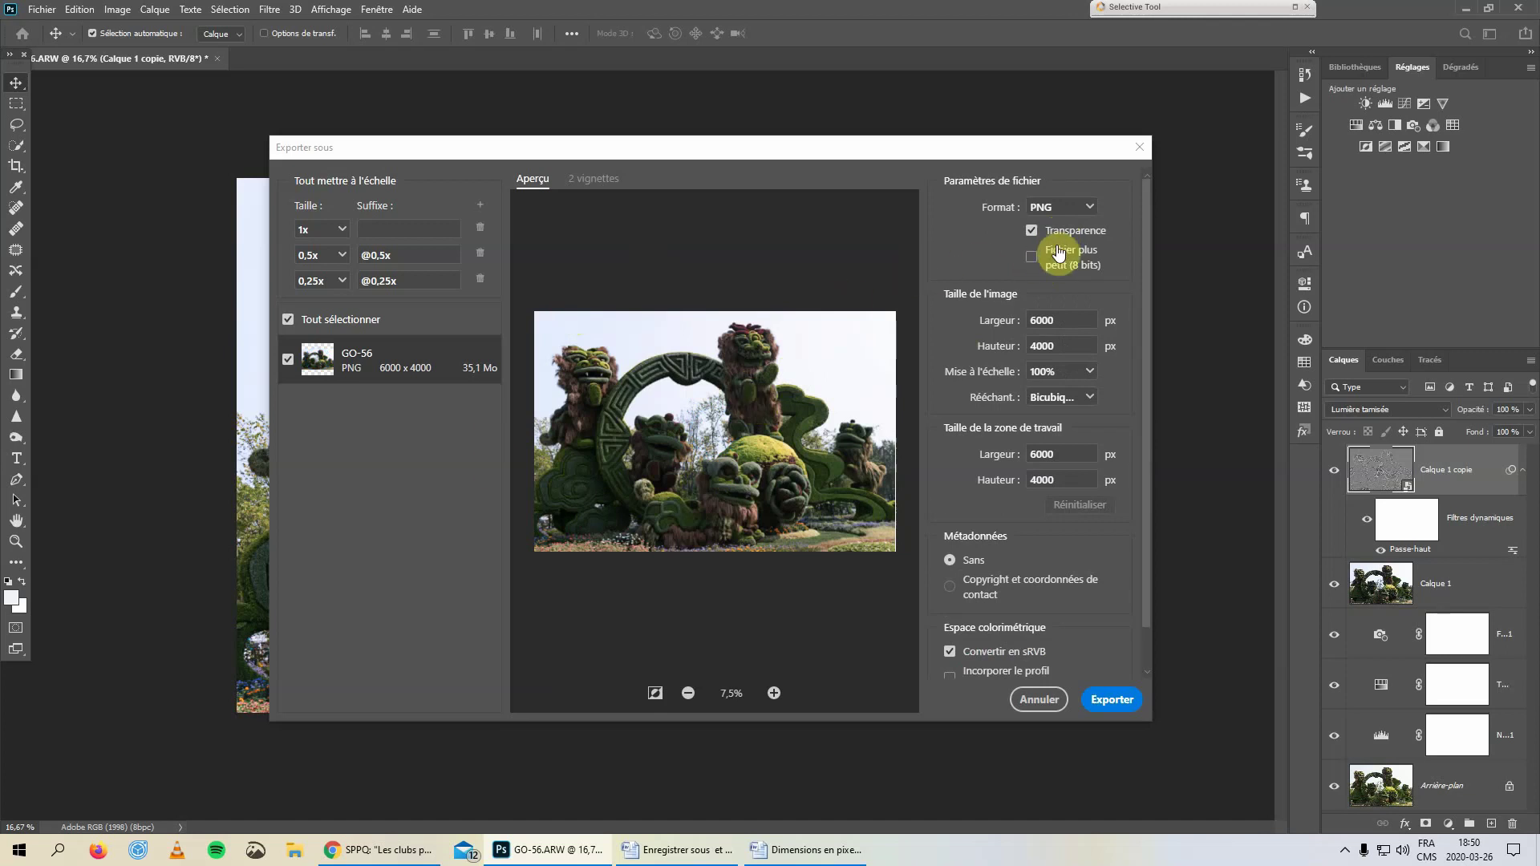
left_click(1090, 211)
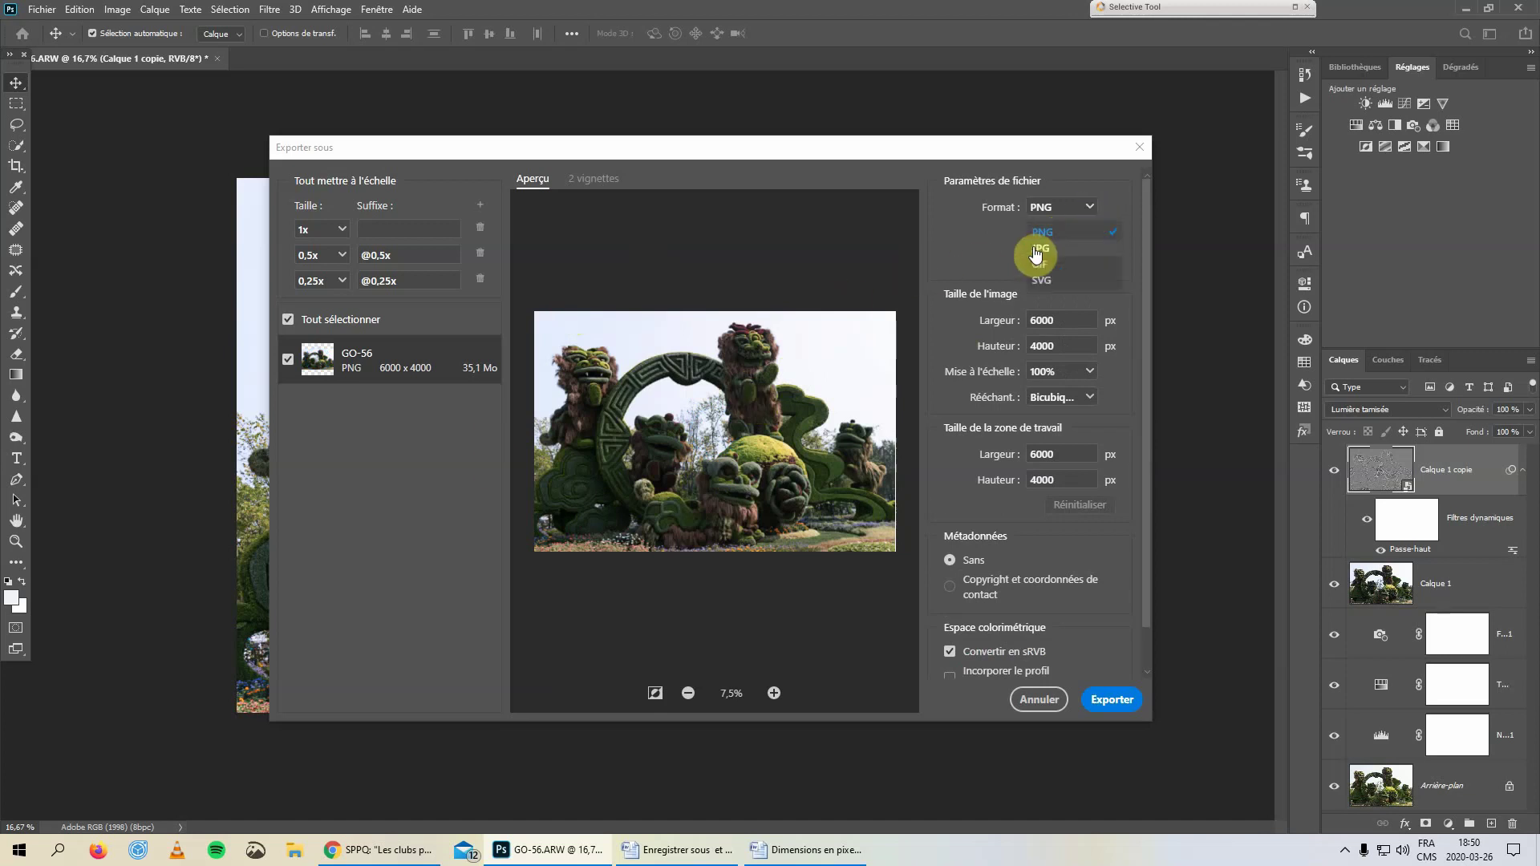
left_click(1039, 246)
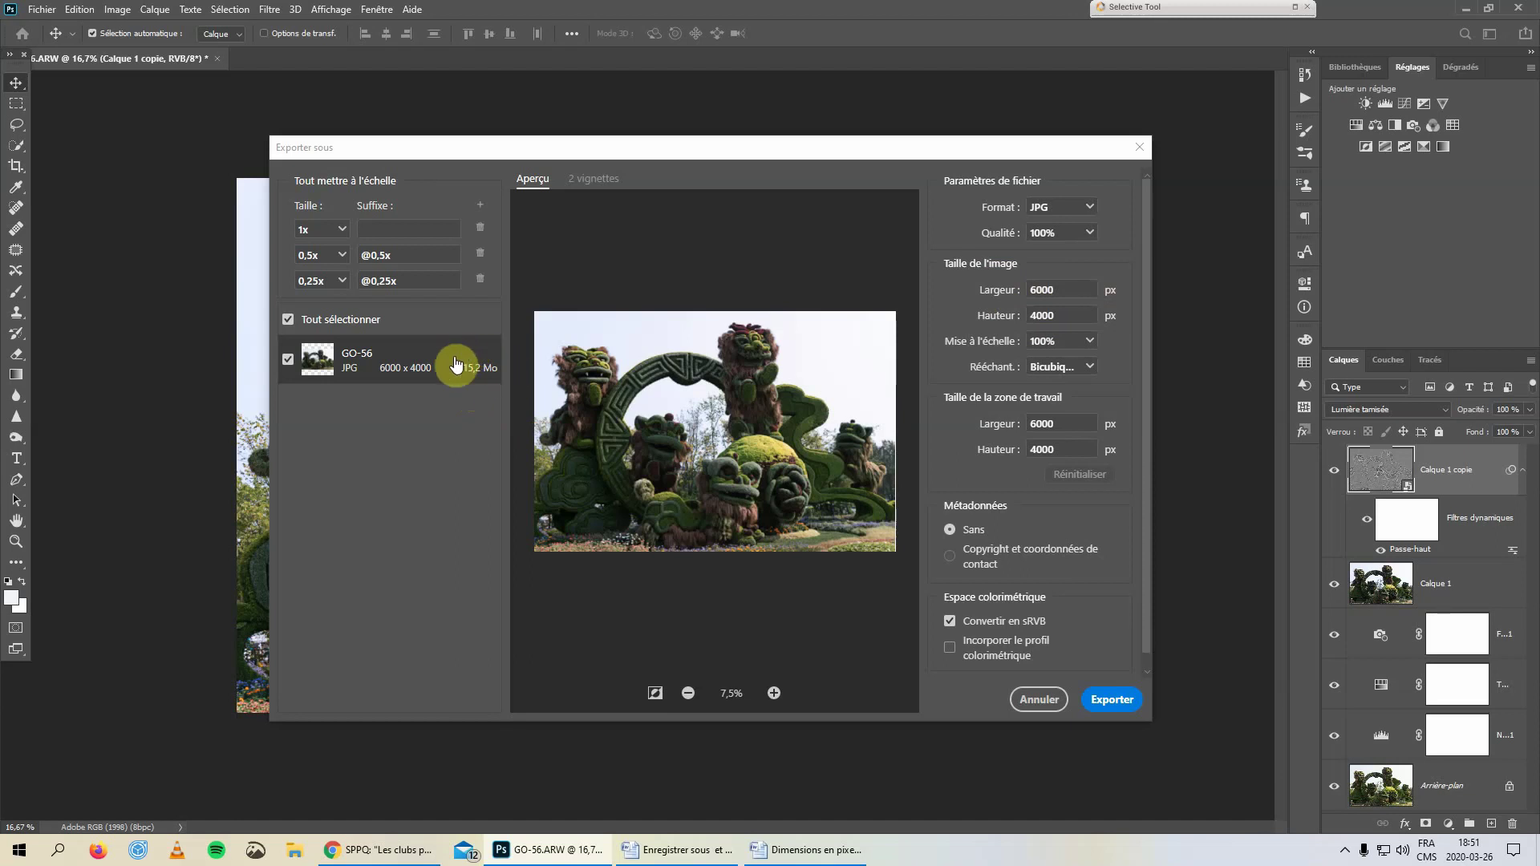
Enlarge the export preview to 50% and examine the detail of the yellow-green mound
left_click(773, 693)
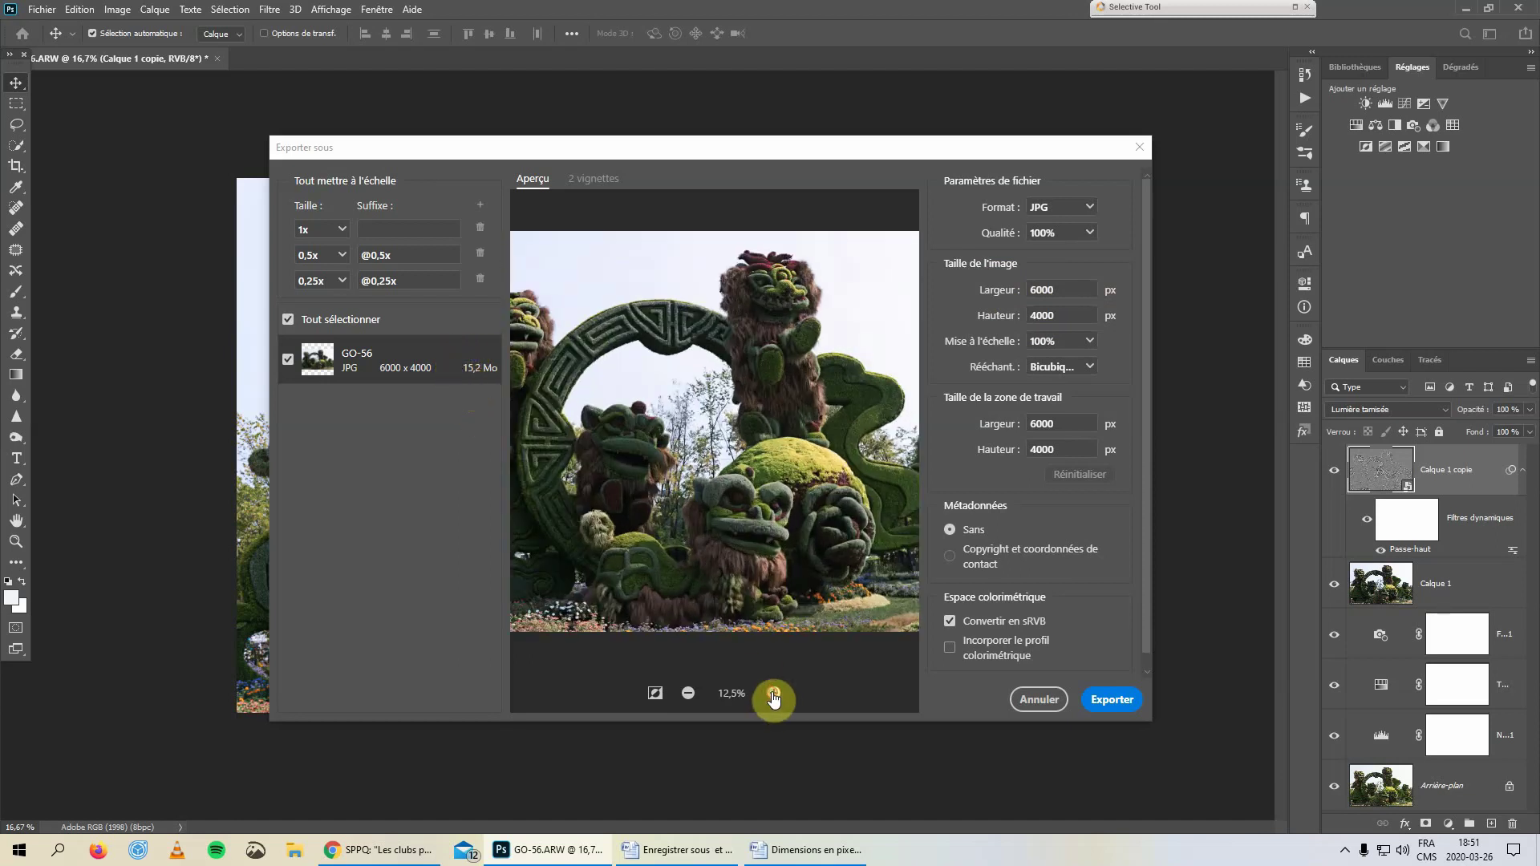
left_click(774, 693)
left_click(773, 694)
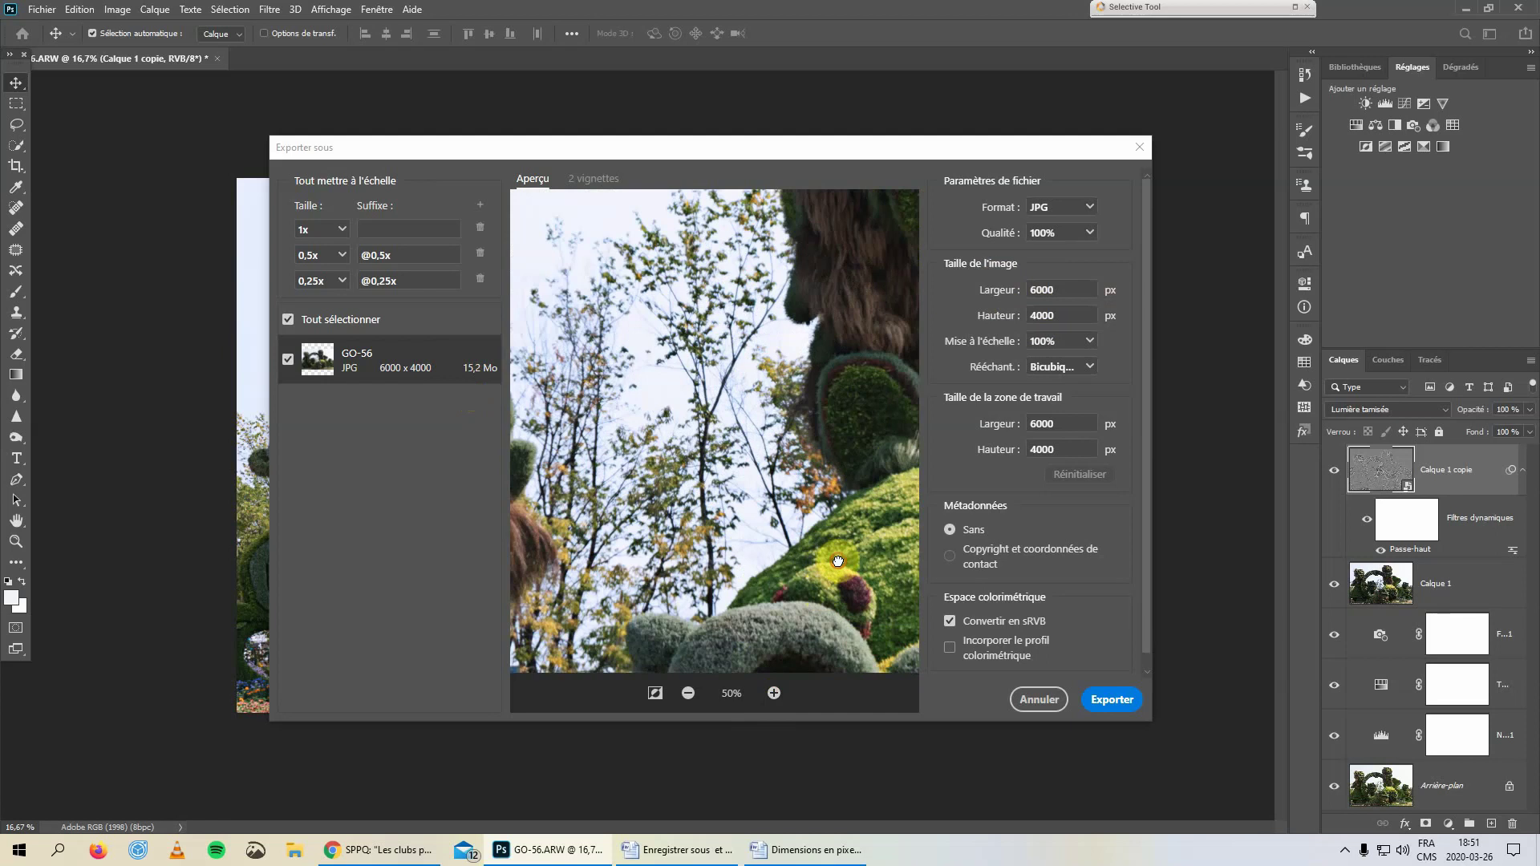
left_click_drag(850, 562, 614, 443)
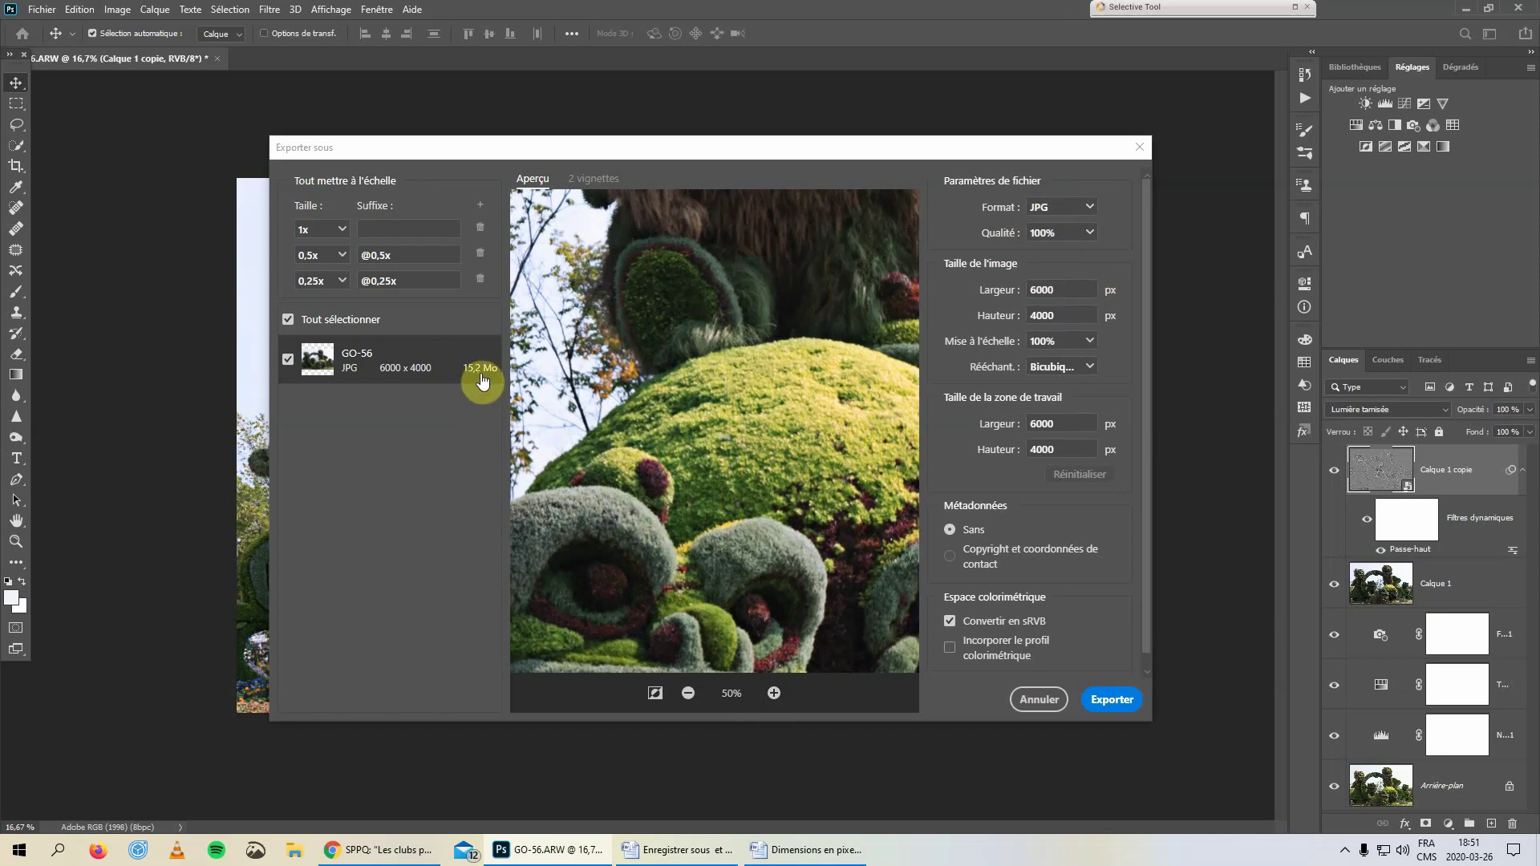
Lower the JPG export quality to 13% and inspect the preview around the patterned arch
left_click(1091, 235)
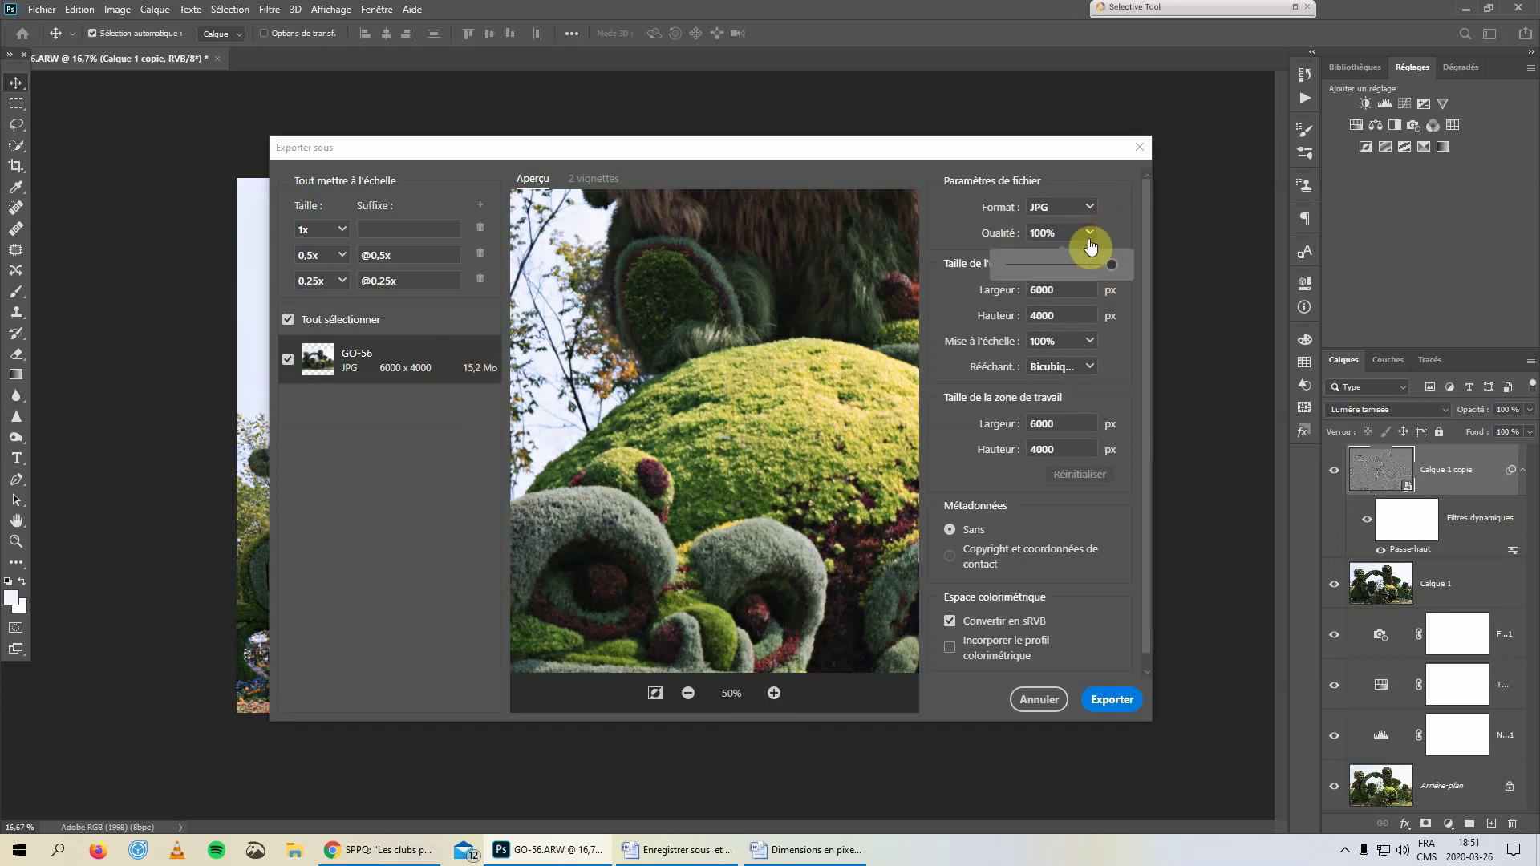
left_click_drag(1102, 267, 1085, 261)
left_click(676, 413)
left_click_drag(1076, 268, 1050, 271)
mouse_move(1052, 271)
left_mouse_down()
mouse_move(1008, 263)
mouse_move(1025, 265)
left_mouse_up()
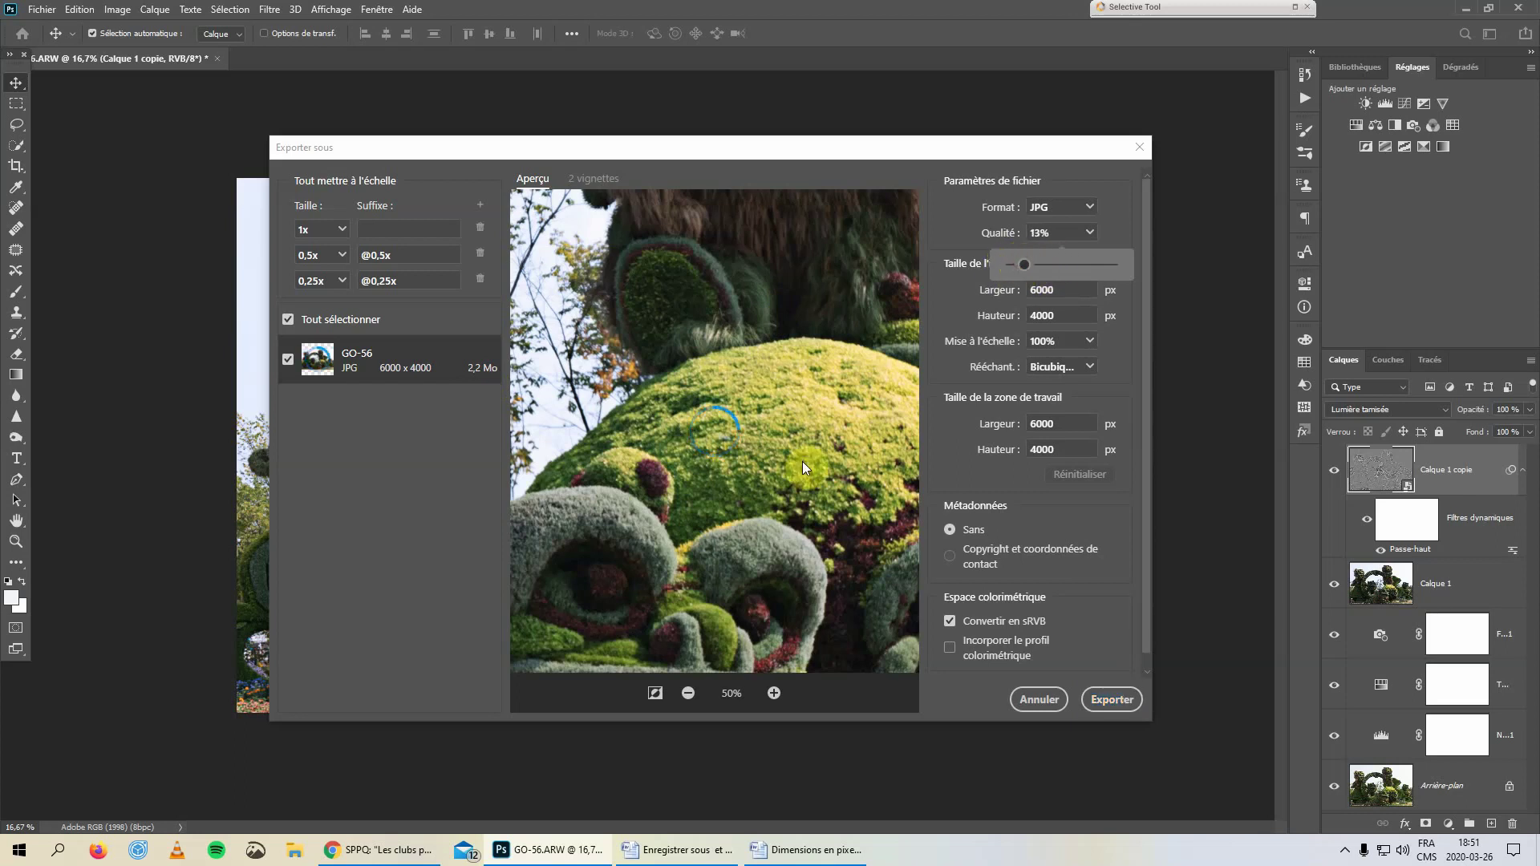
left_click(747, 504)
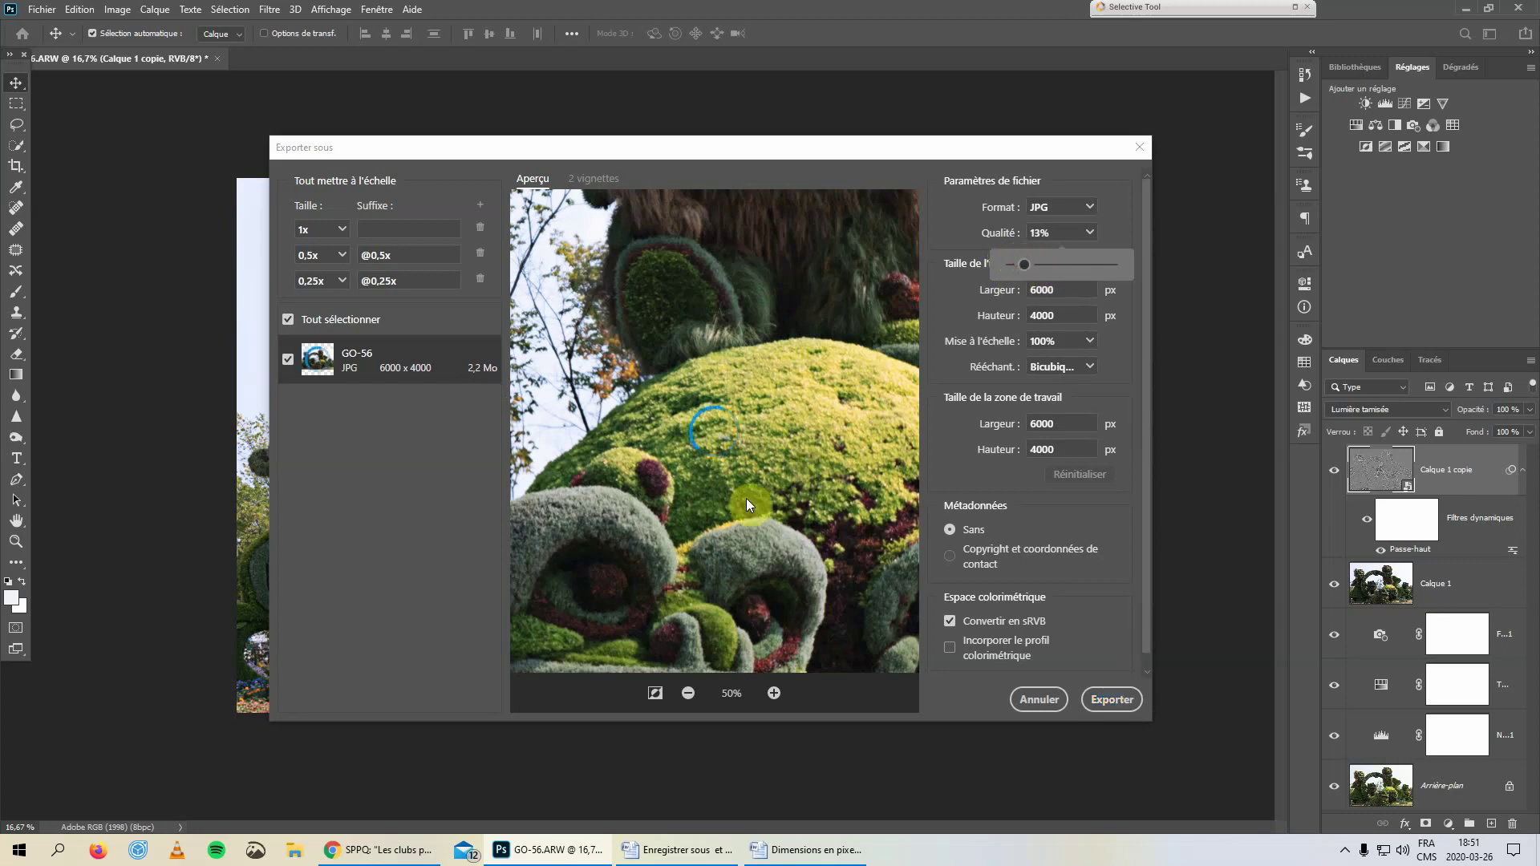
left_click(729, 552)
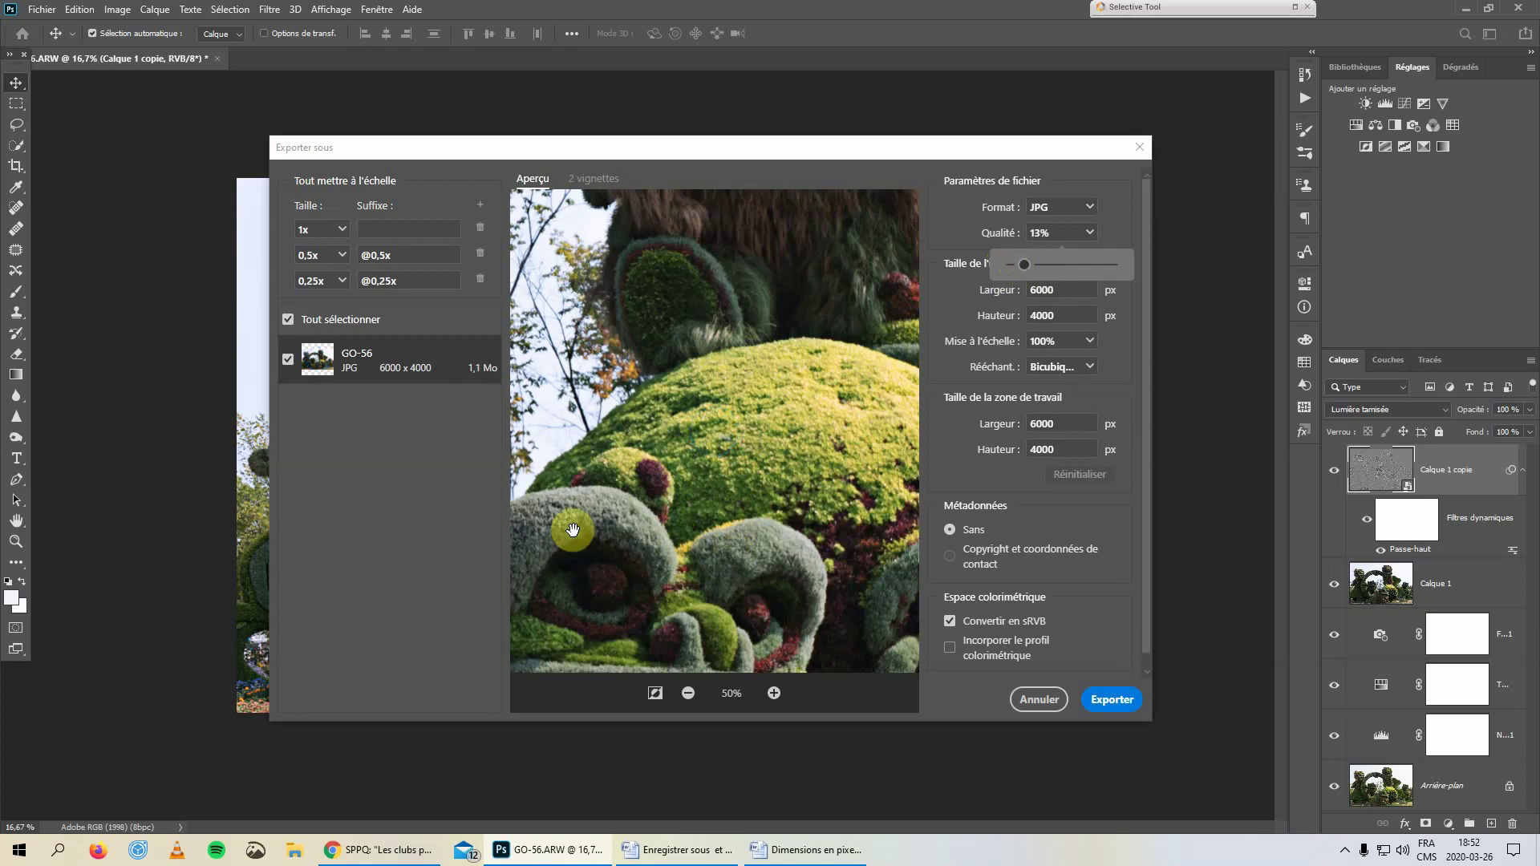
left_click_drag(614, 332, 810, 650)
mouse_move(643, 423)
left_mouse_down()
mouse_move(832, 585)
mouse_move(783, 419)
left_mouse_up()
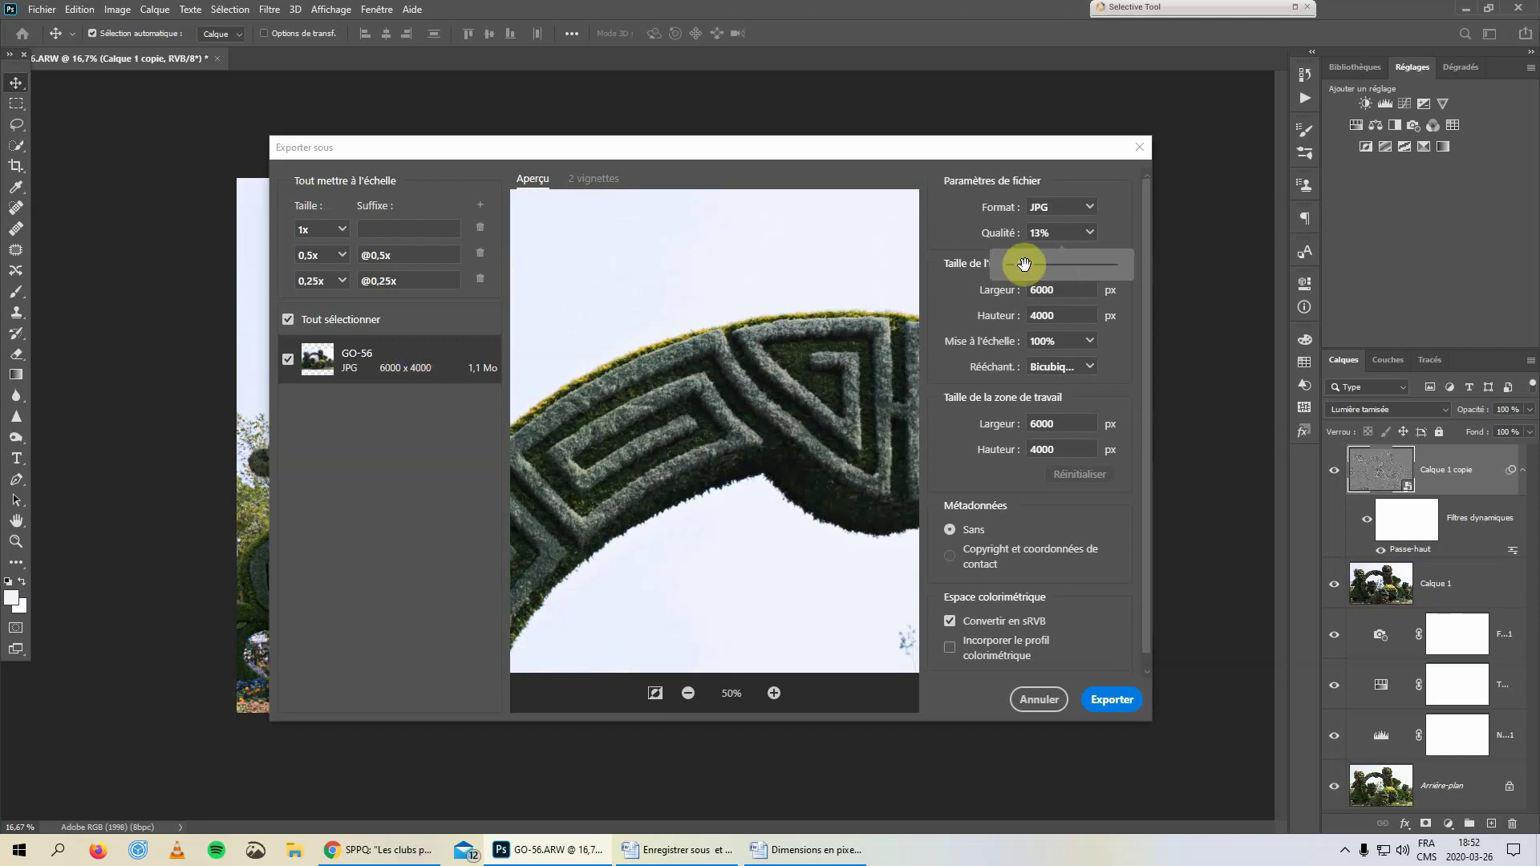
Set the JPG export quality to 100% and reduce the preview to 7,5% to show the whole photo
left_click_drag(1027, 266, 1160, 264)
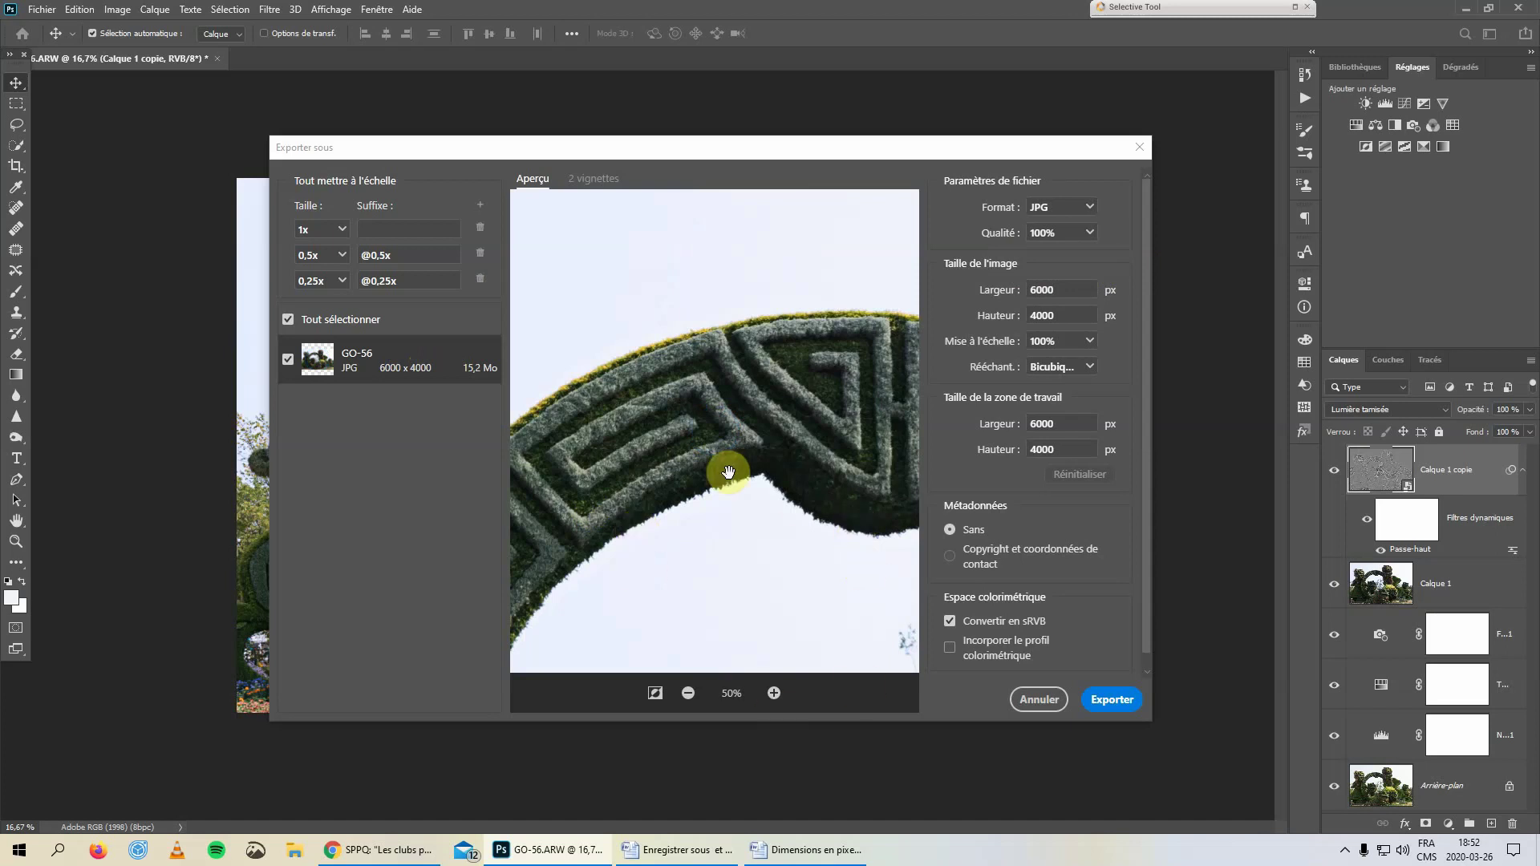
scroll(728, 472, "down", 5)
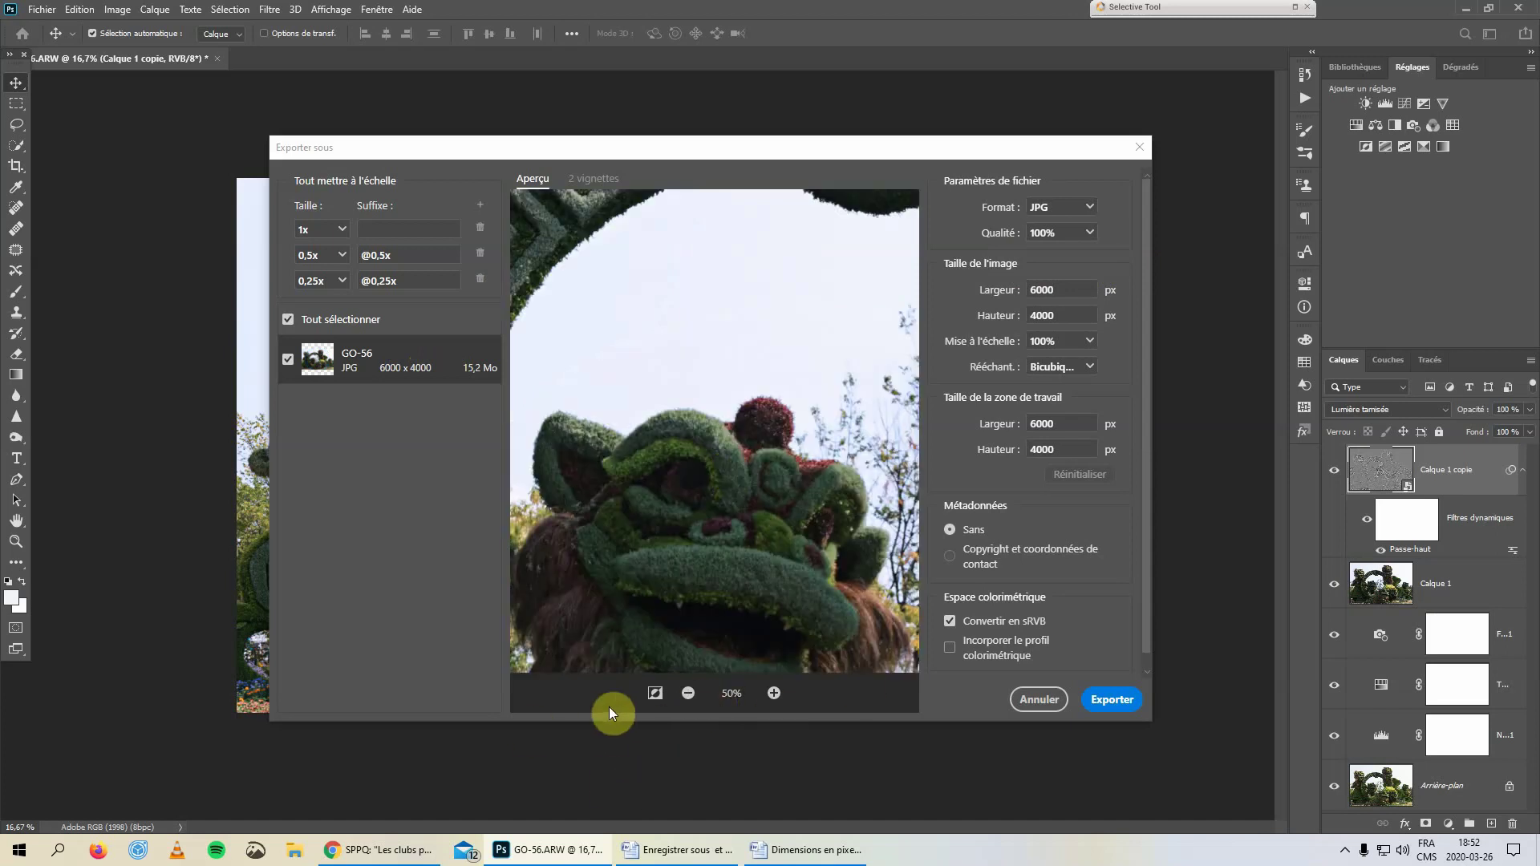
left_click(688, 694)
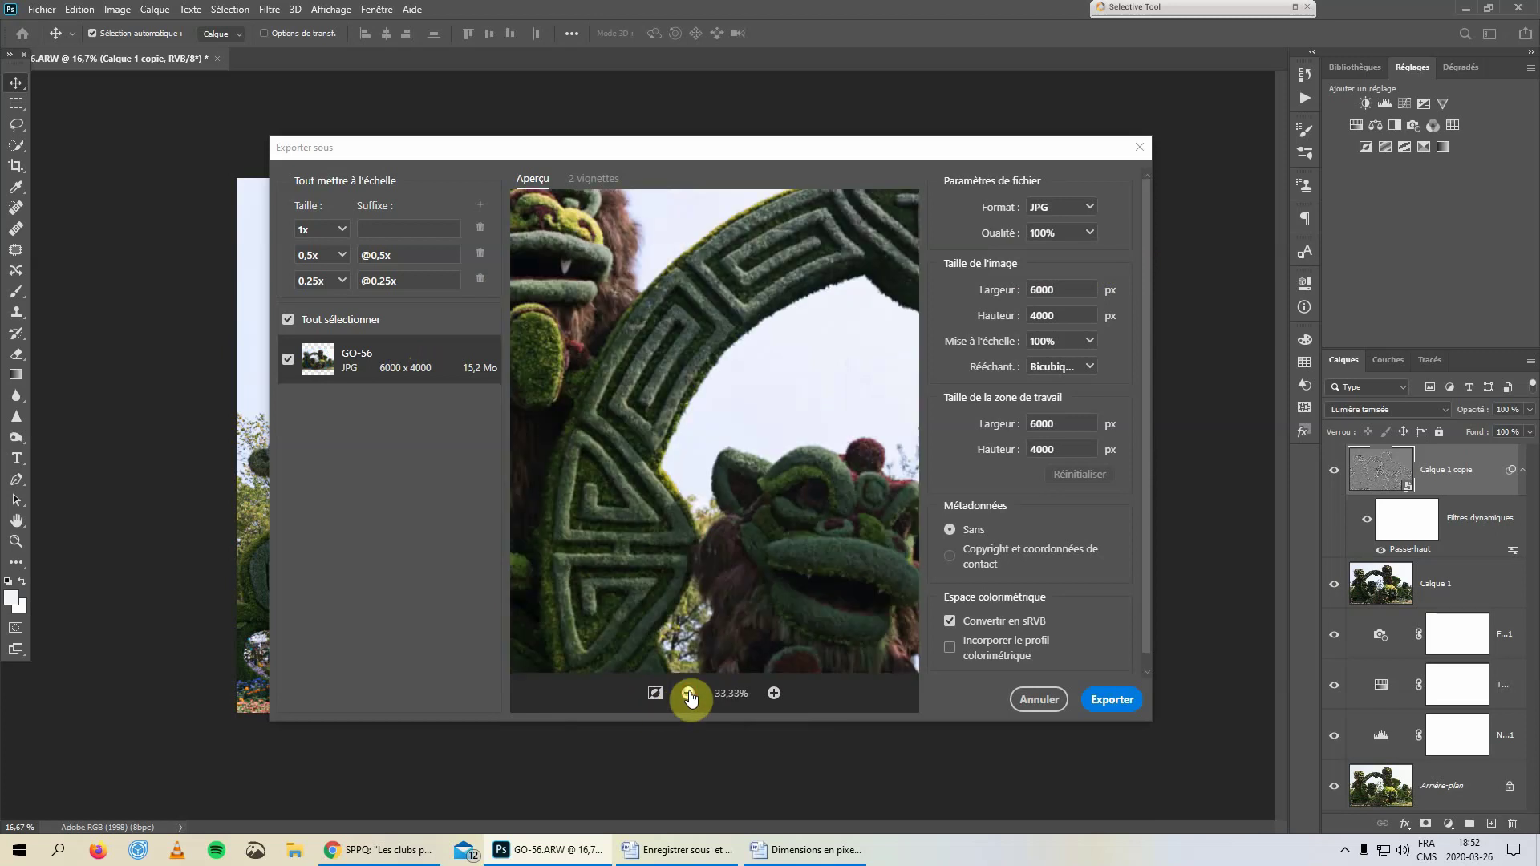
left_click(688, 695)
left_click(688, 695)
left_click(688, 695)
left_click(689, 694)
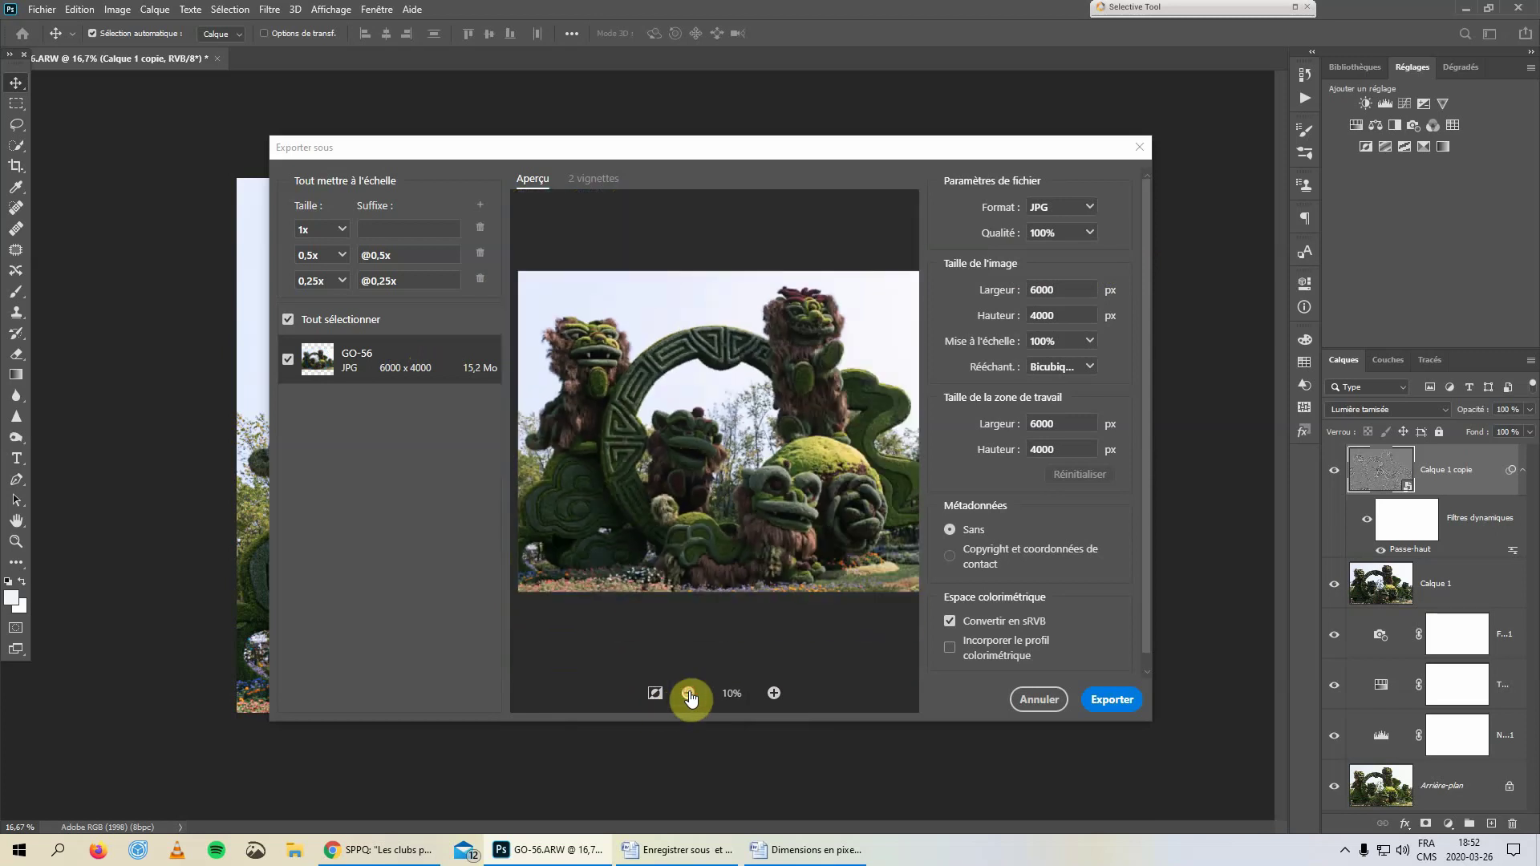
left_click(688, 695)
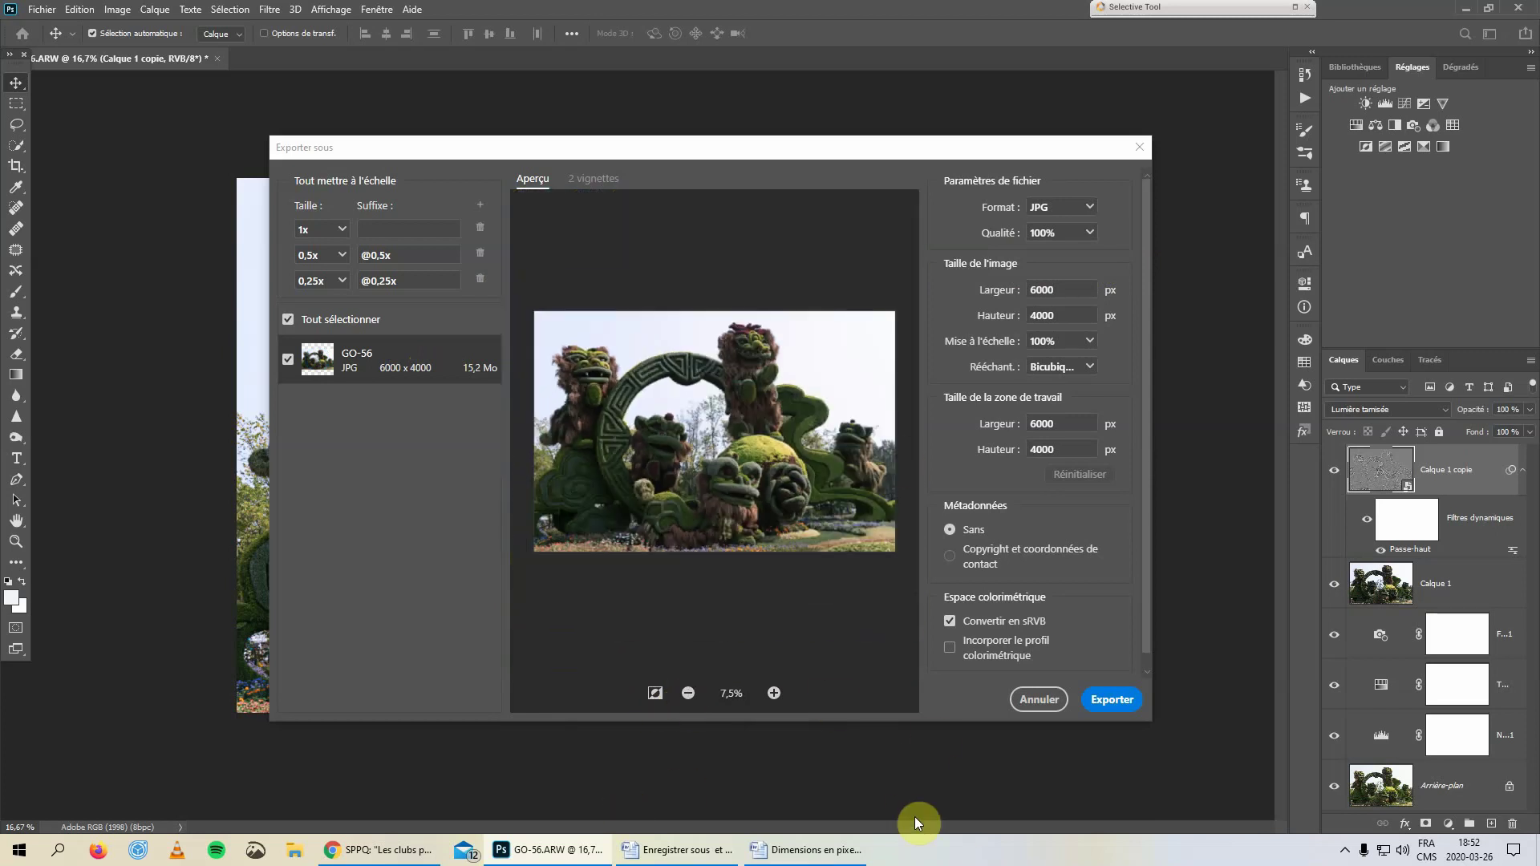
Start the JPG export, cancel it at the destination folder choice and close the export settings without exporting
left_click(1112, 699)
left_click(716, 415)
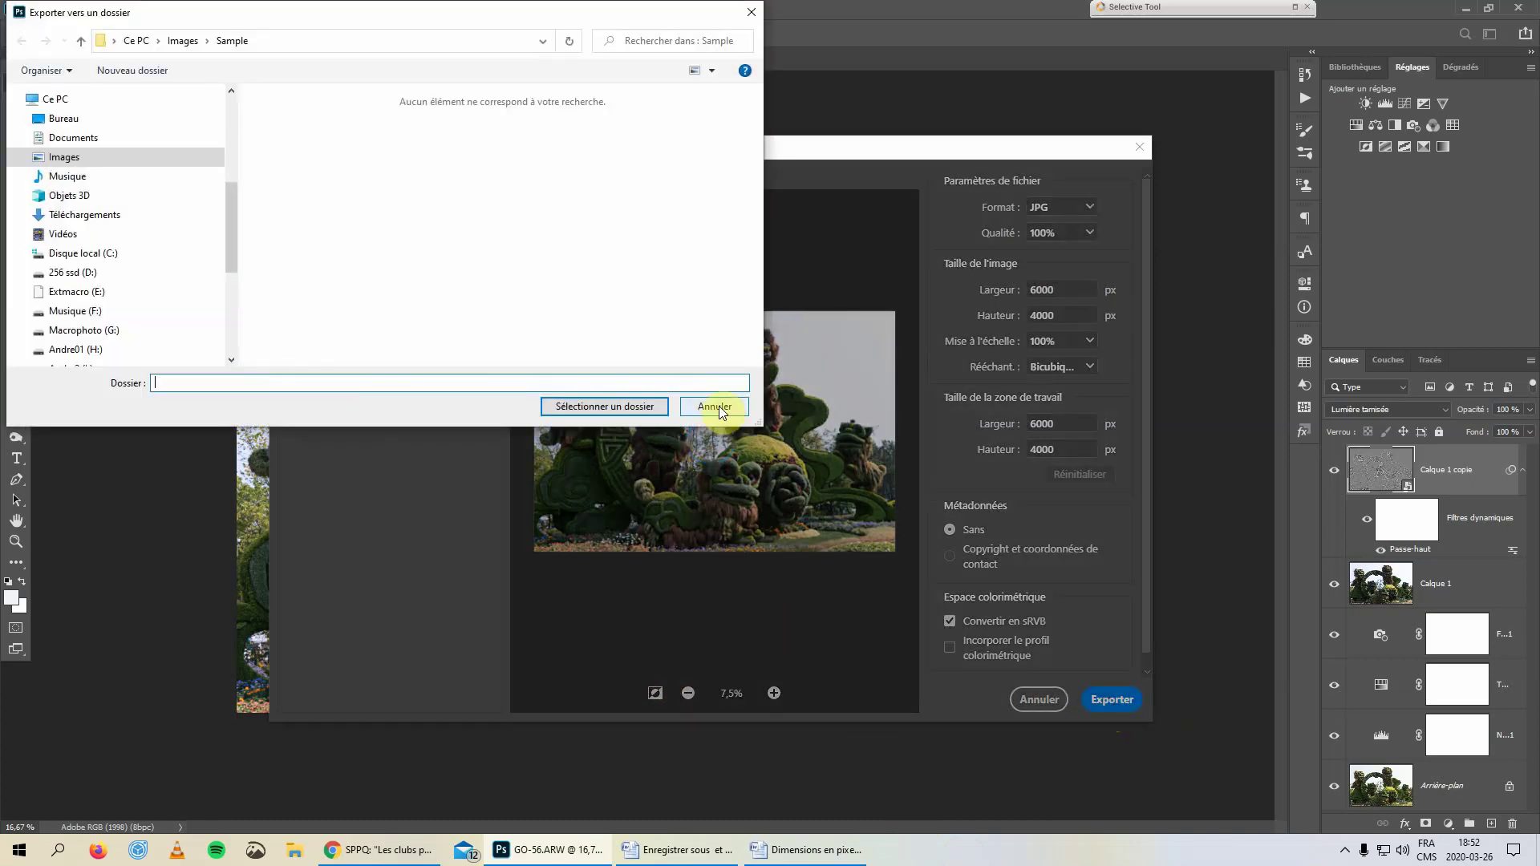
left_click(1038, 714)
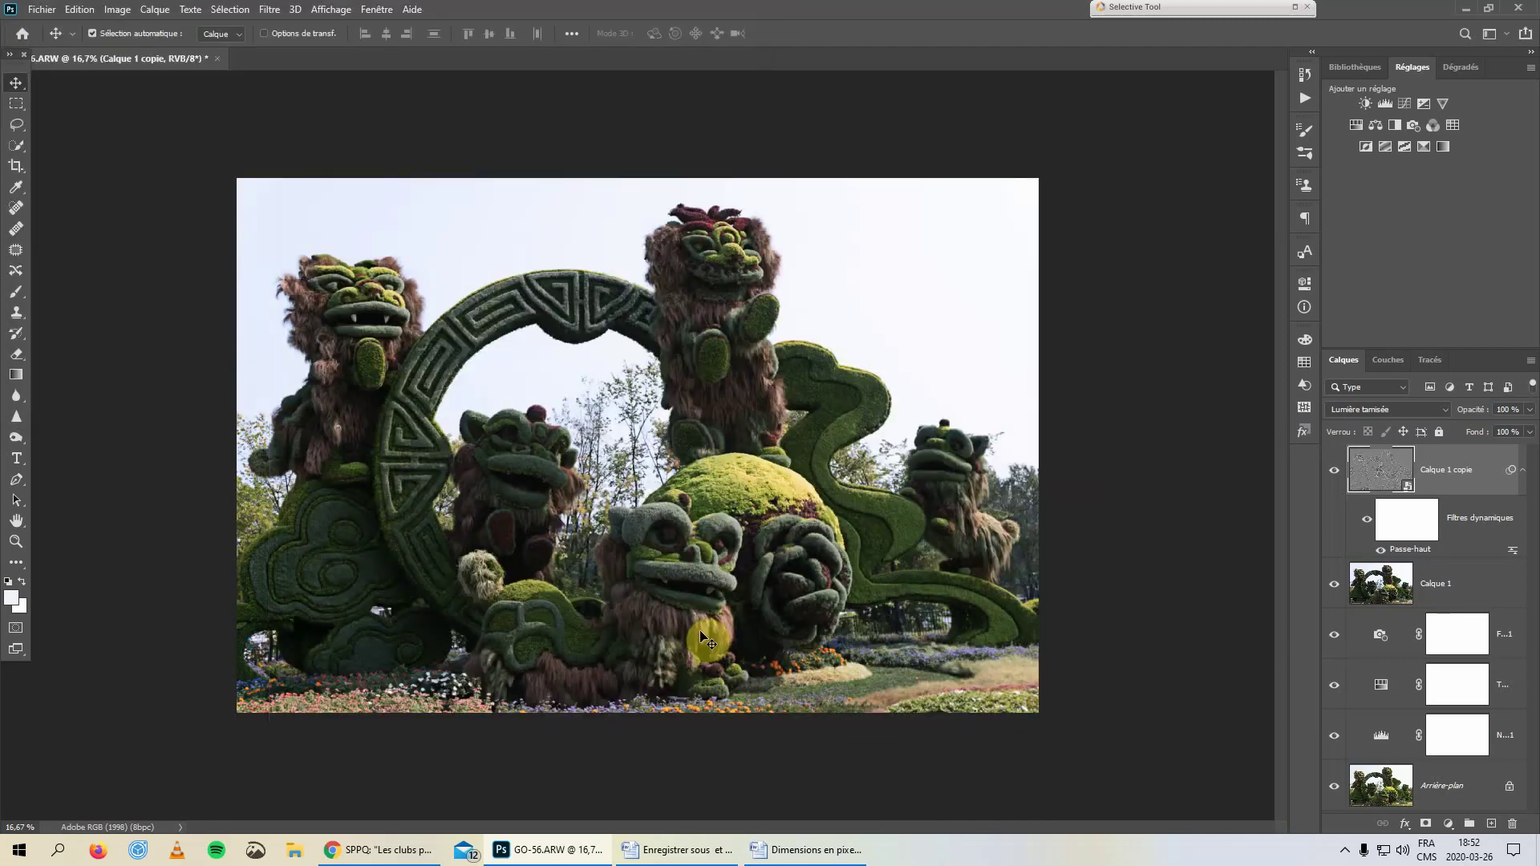